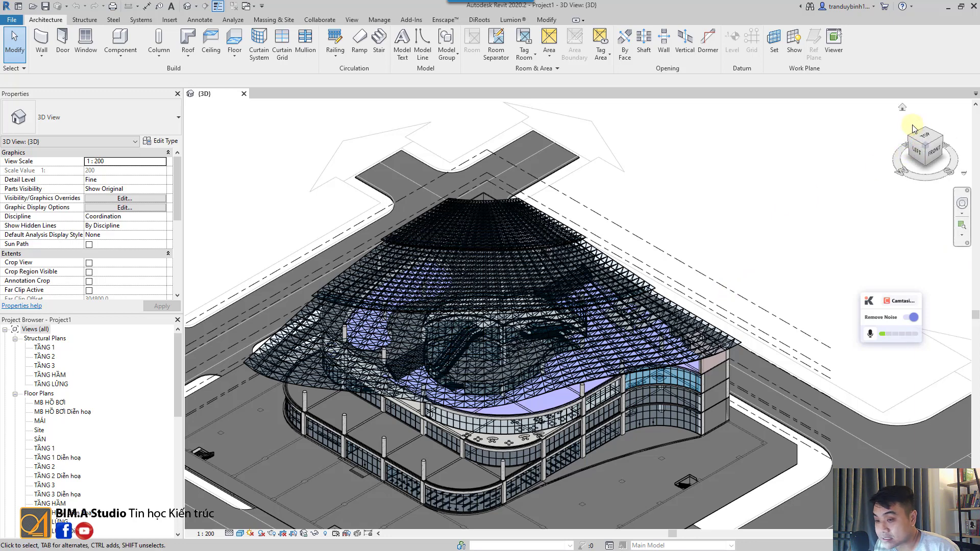
View the whole building from the ViewCube's FRONT face, zooming in, then refit it
left_click(933, 153)
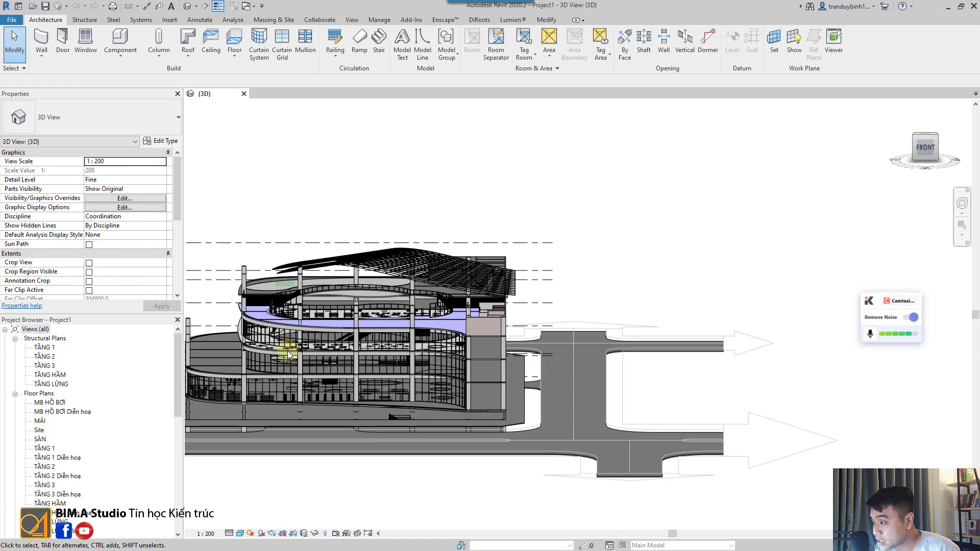
scroll(287, 350, "up", 5)
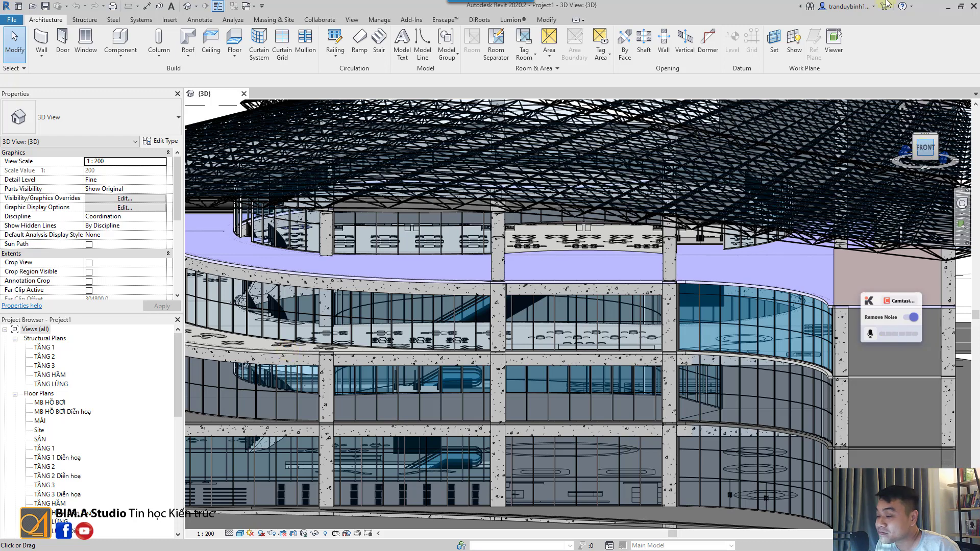
left_click(932, 155)
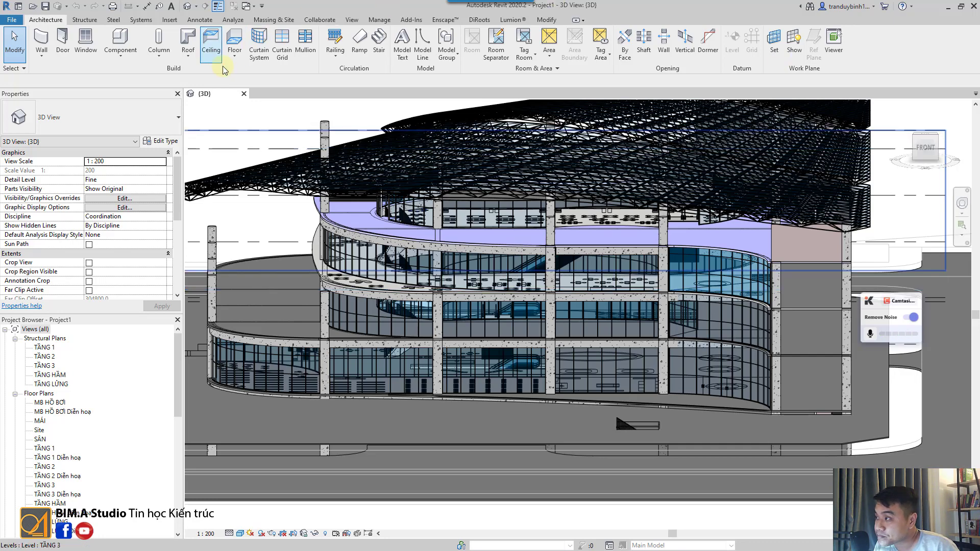
Save the project as a new file named 'File Central'
left_click(45, 6)
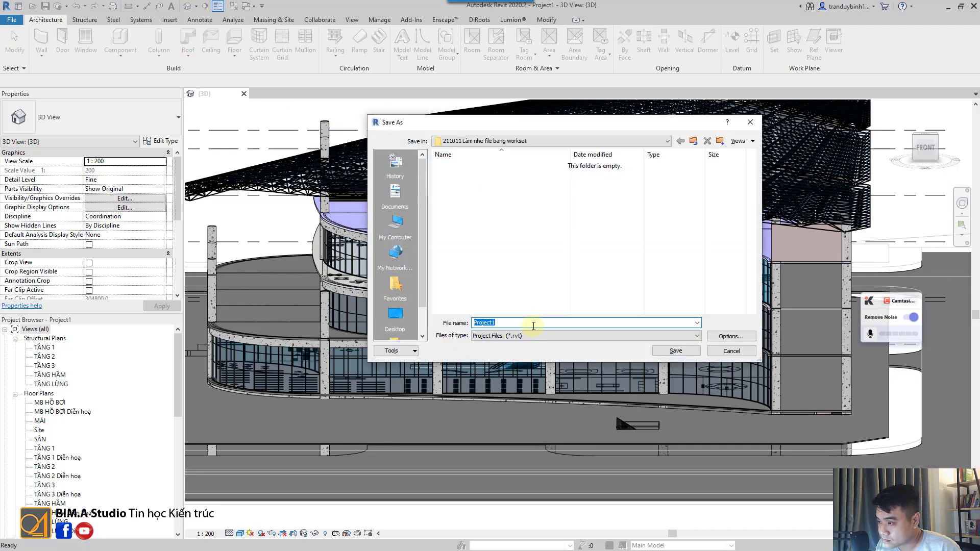
type("File C")
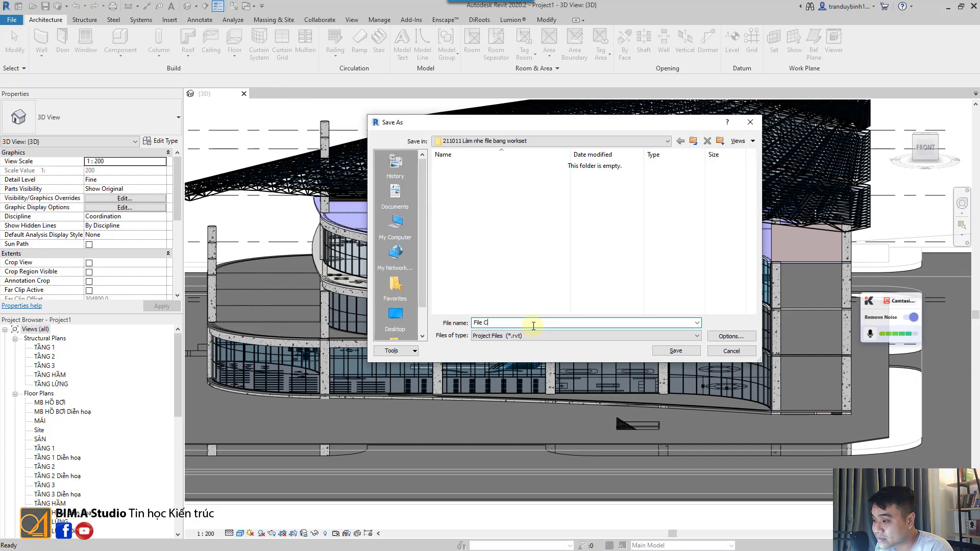
type("tral")
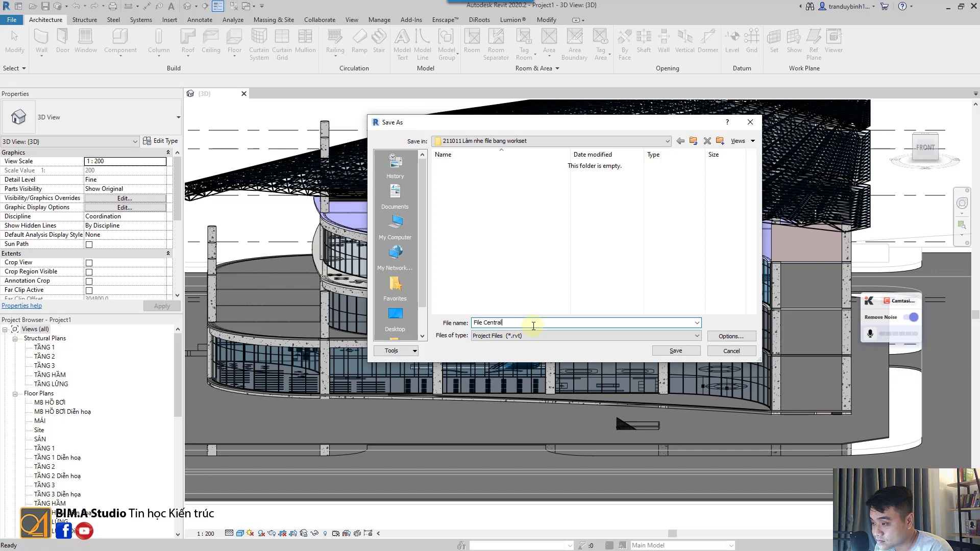
key("Return")
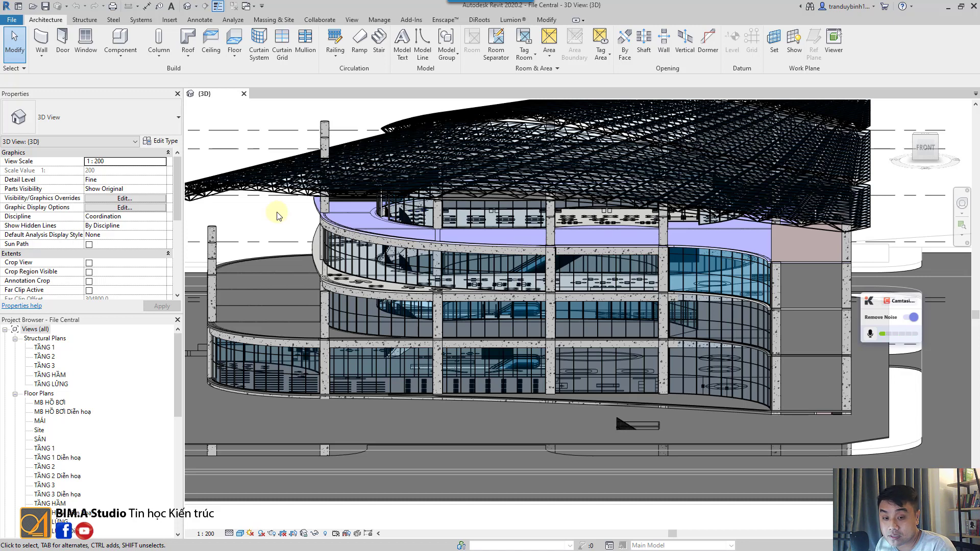
Enable worksharing for the model, collaborating within the local network
left_click(320, 21)
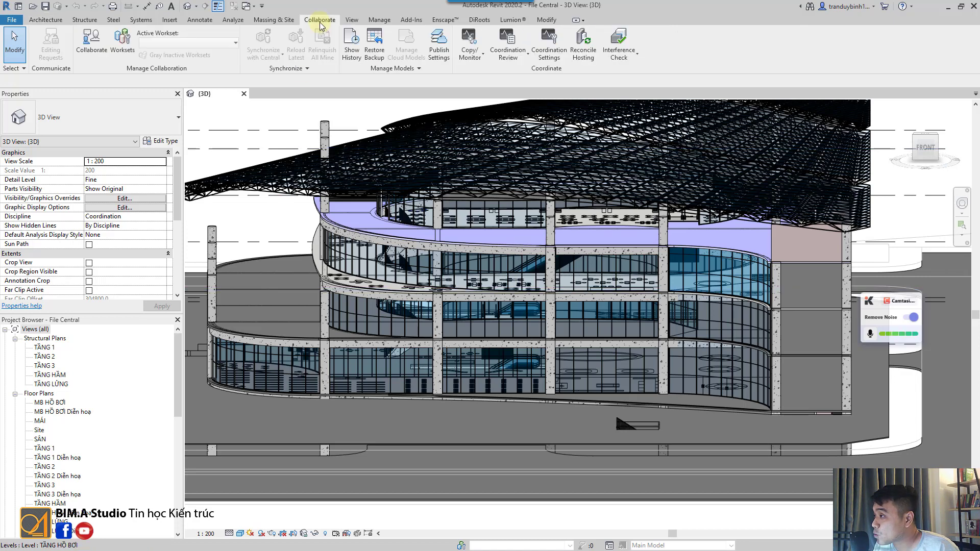
left_click(91, 55)
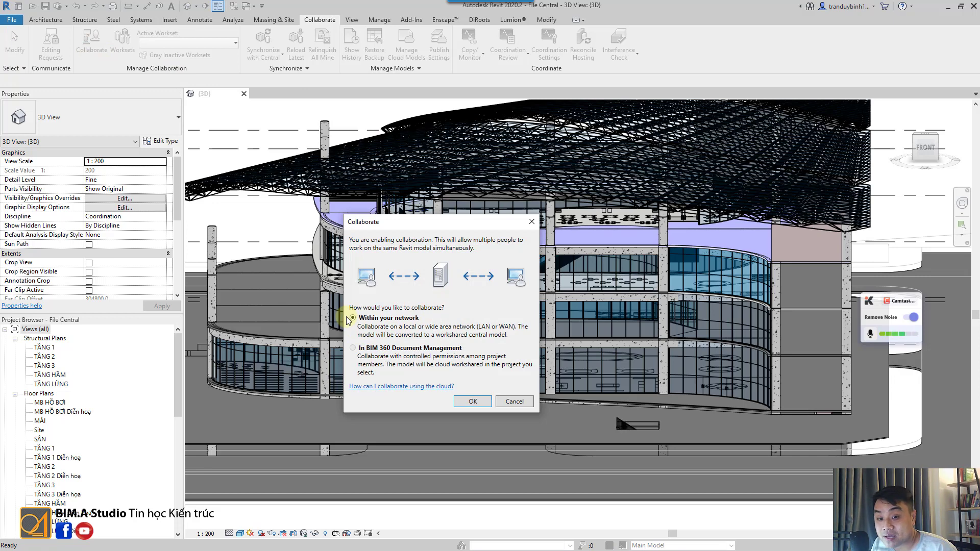
left_click(474, 403)
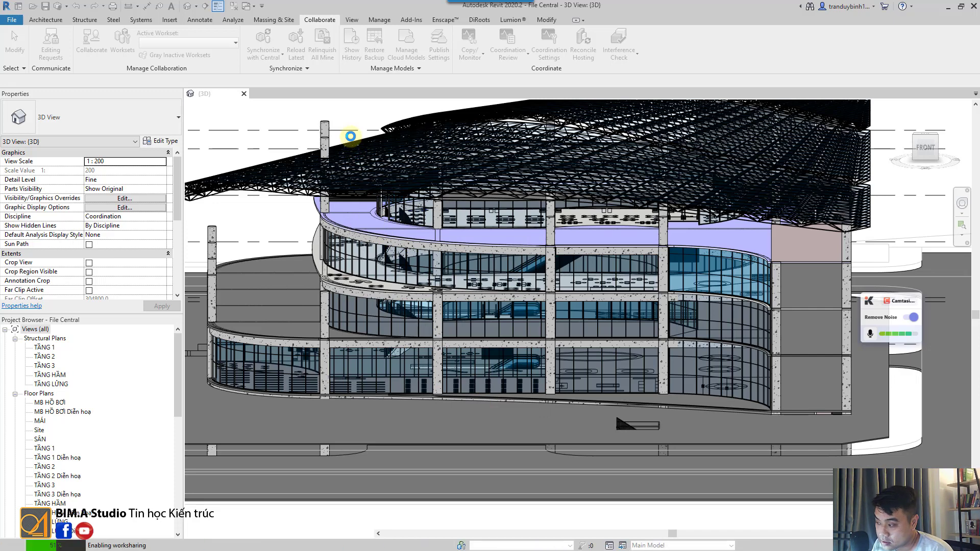
Keep Workset1 as the active workset and bring up the Worksets list
left_click(523, 545)
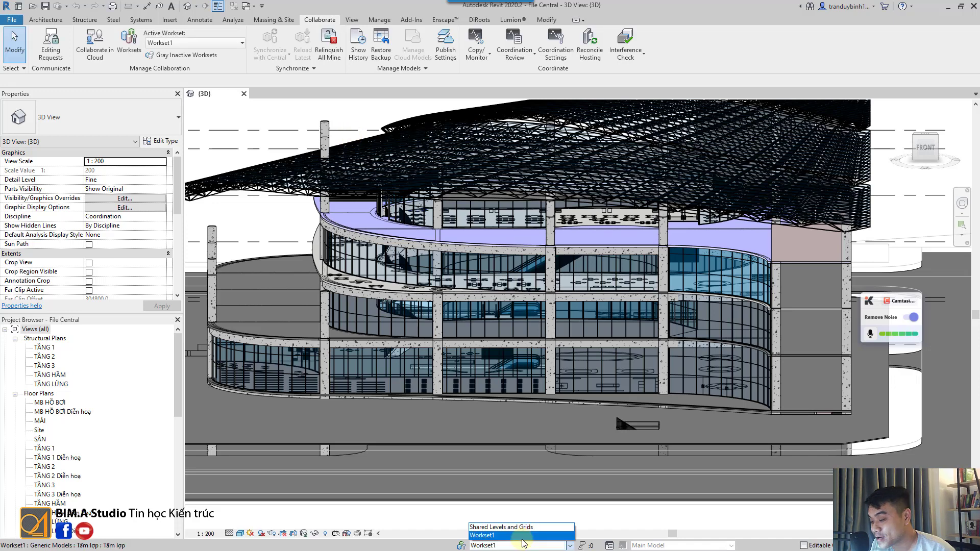
left_click(483, 536)
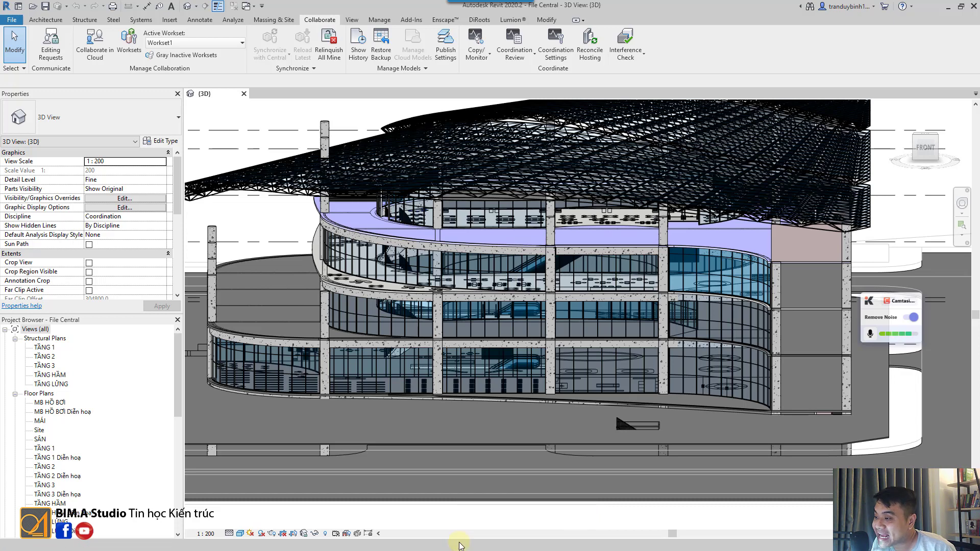
left_click(461, 546)
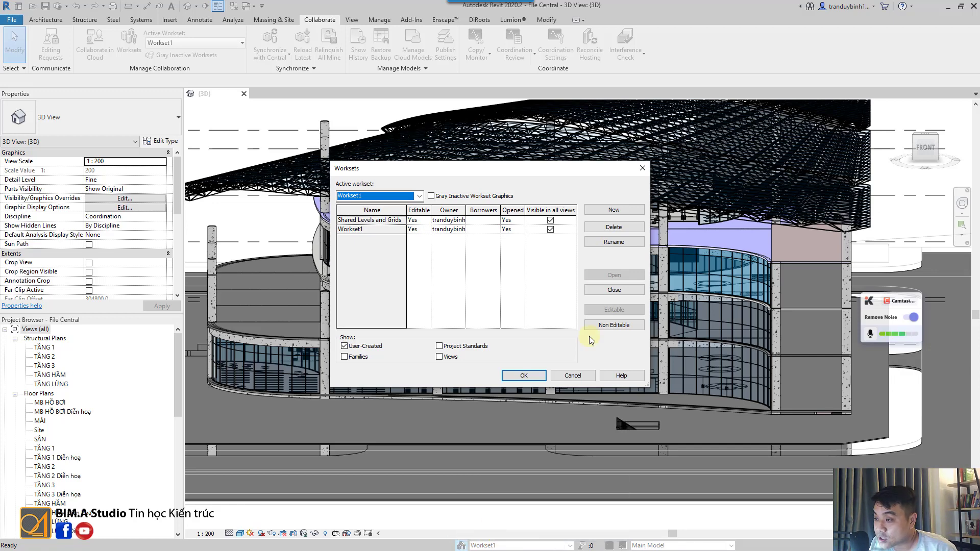
Create a SpaceTruss workset, declining to make it active so Workset1 stays current
left_click(608, 210)
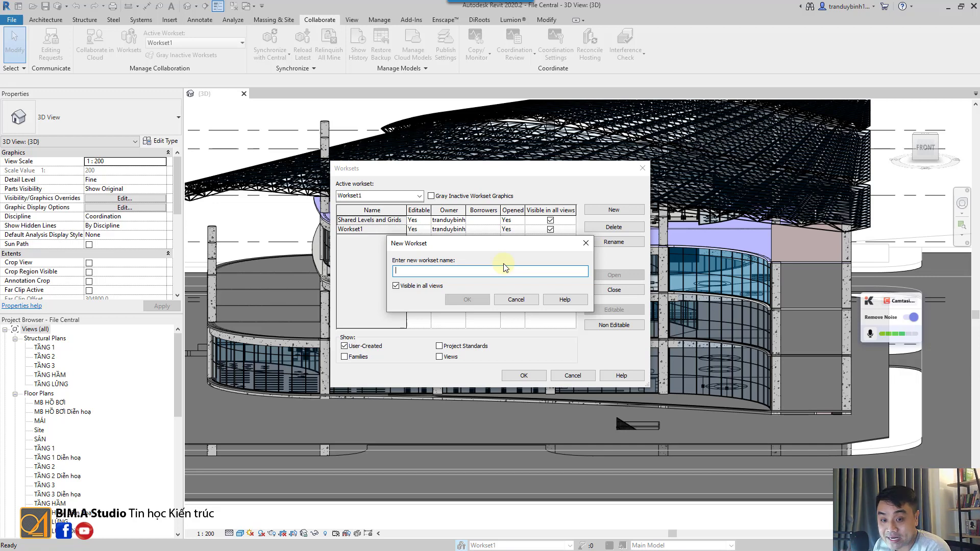
type("Spac")
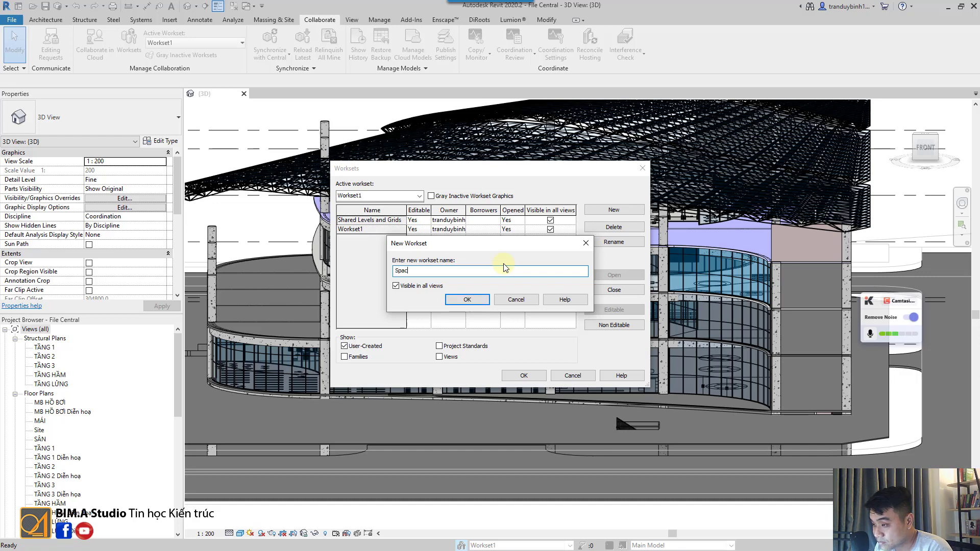
type("eTR")
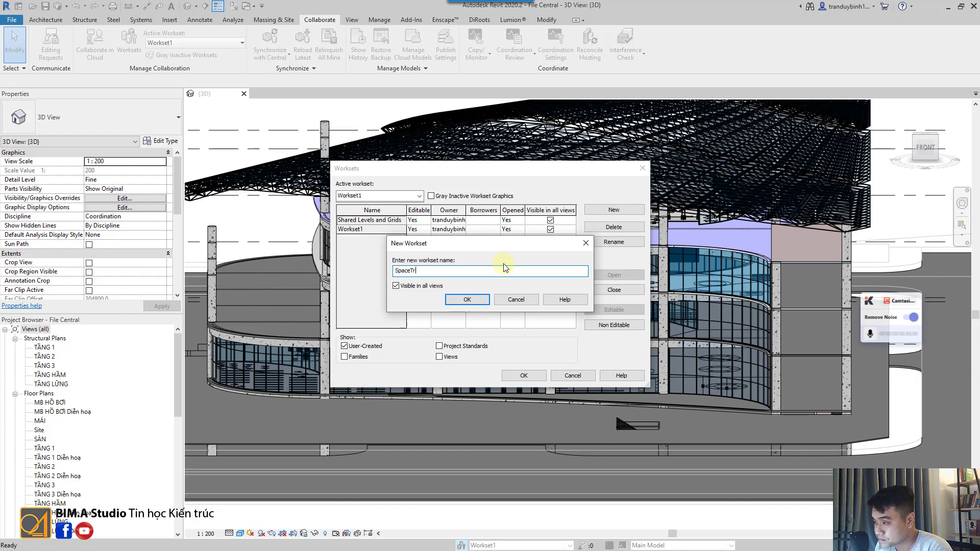
type("uus")
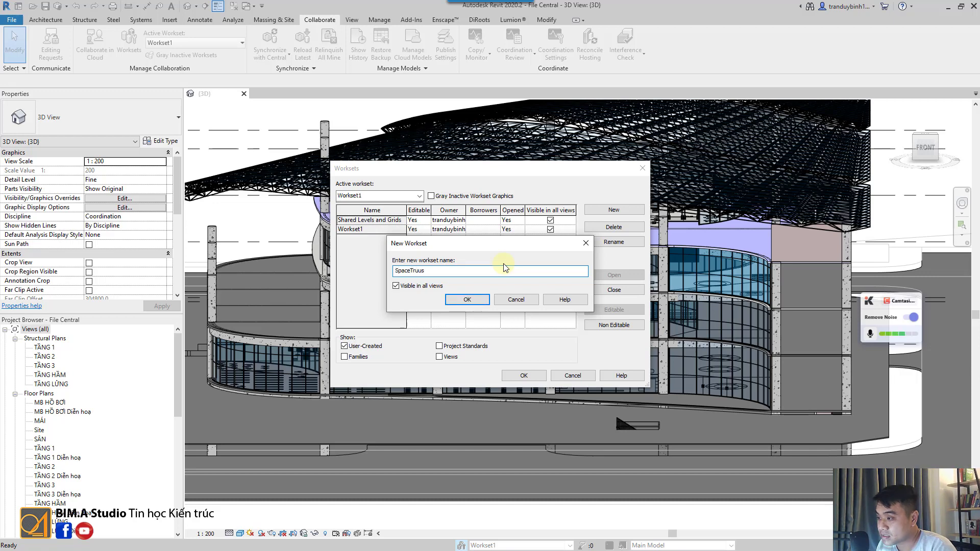
key("BackSpace")
key("BackSpace")
type("ss")
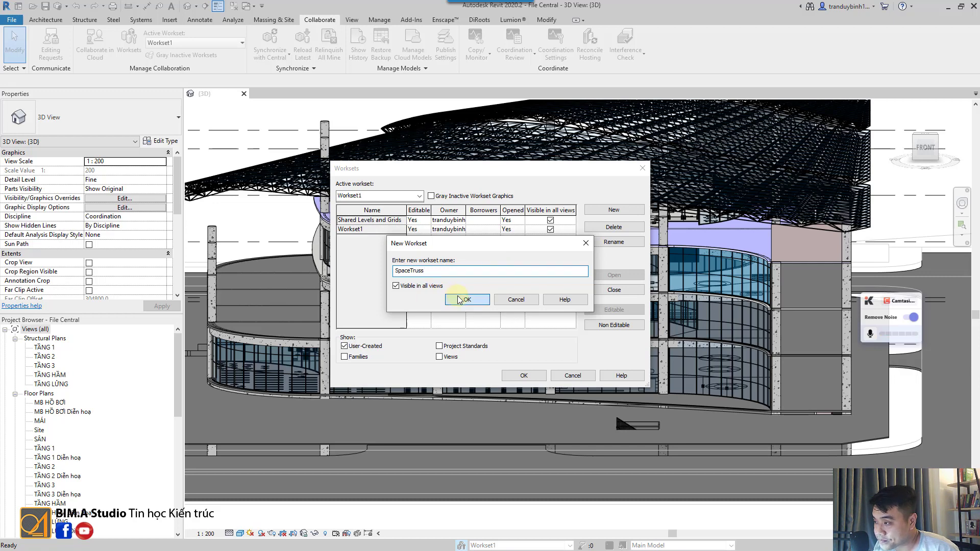
left_click(467, 300)
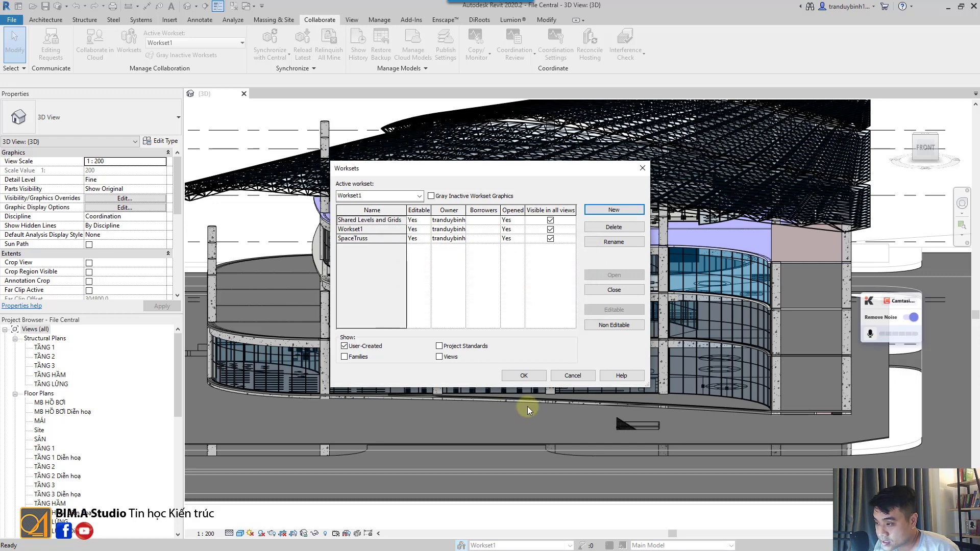
left_click(524, 378)
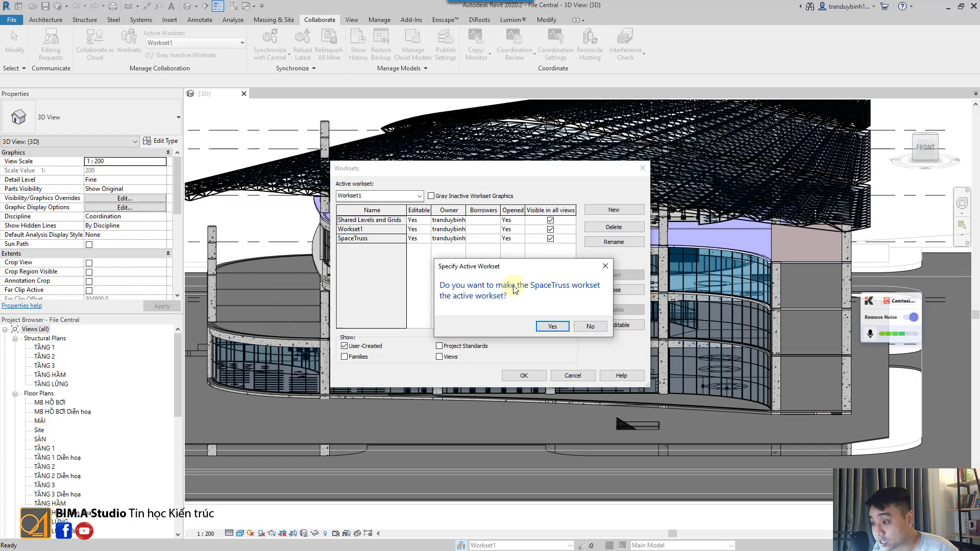
left_click(588, 327)
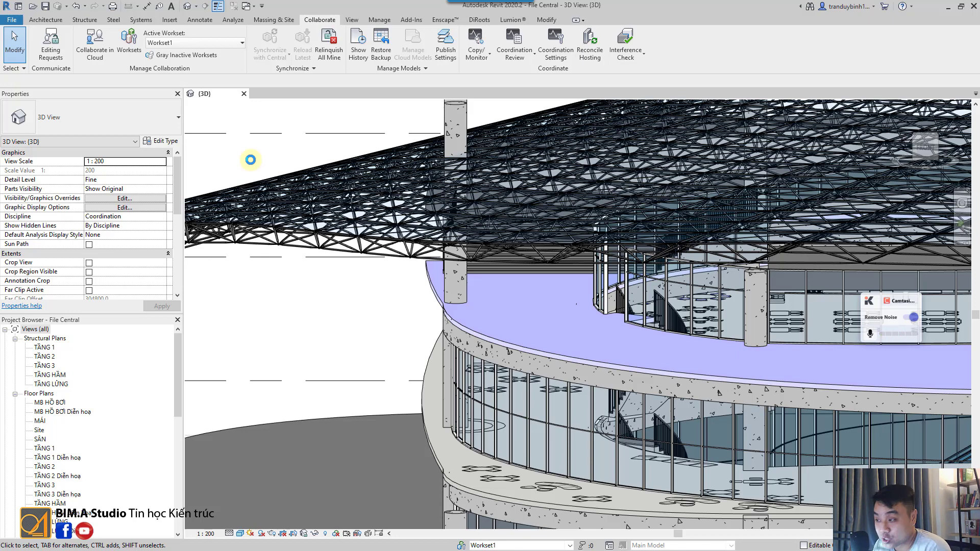
Select all 4680 roof-truss members of that type and set their Workset to SpaceTruss
scroll(324, 246, "up", 3)
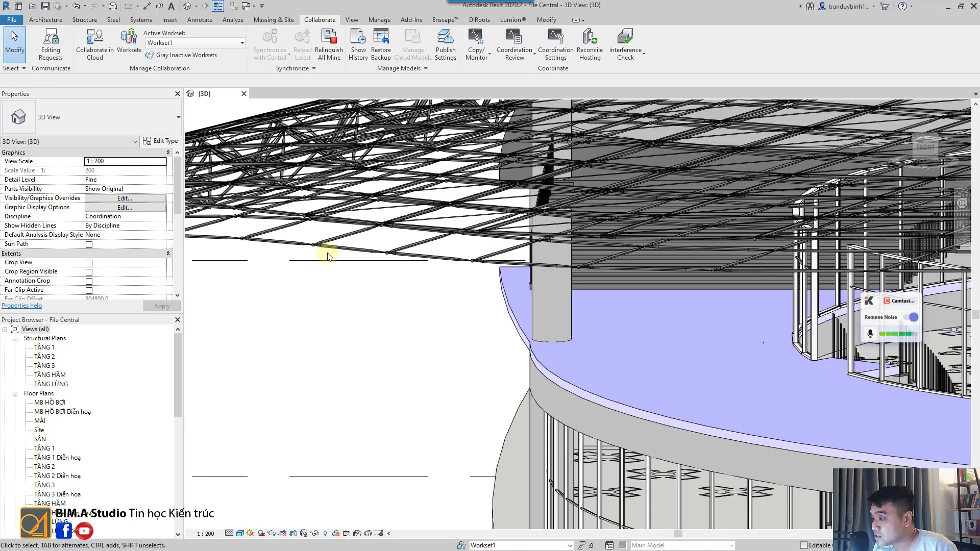
scroll(324, 254, "up", 2)
left_click(338, 245)
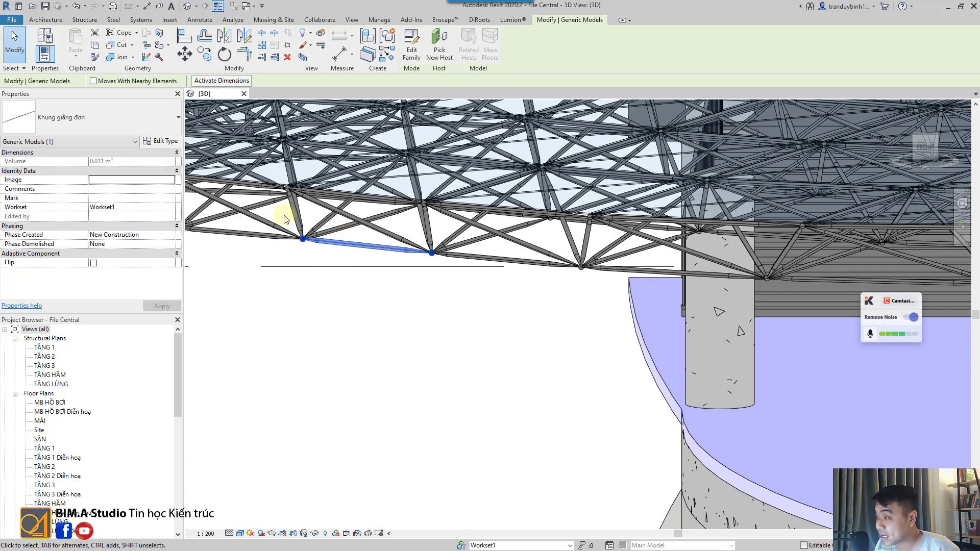
right_click(341, 246)
mouse_move(385, 354)
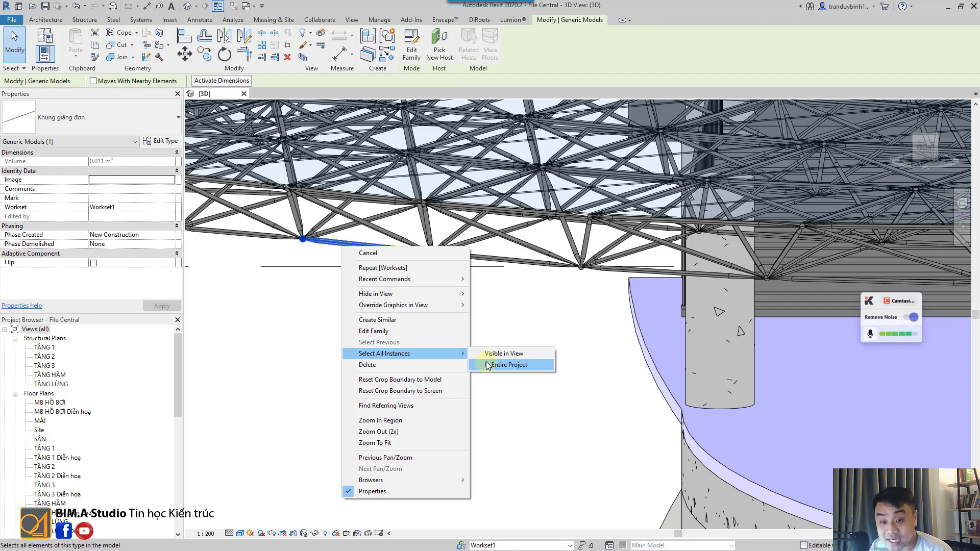
left_click(487, 365)
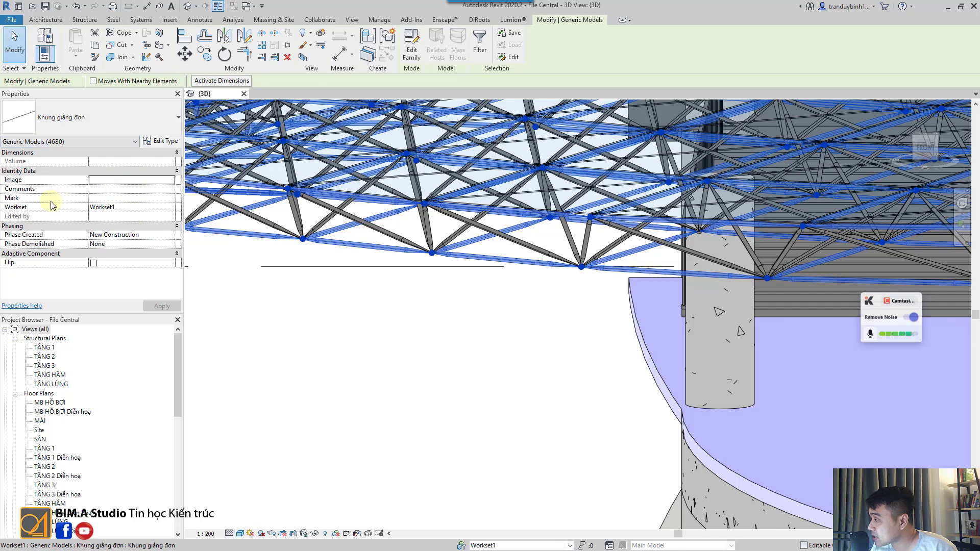
left_click(171, 209)
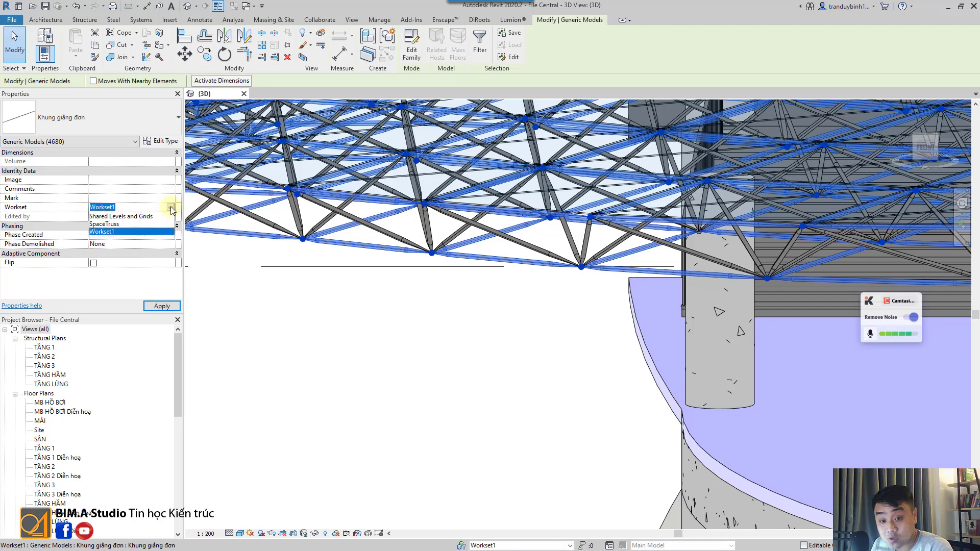
left_click(118, 225)
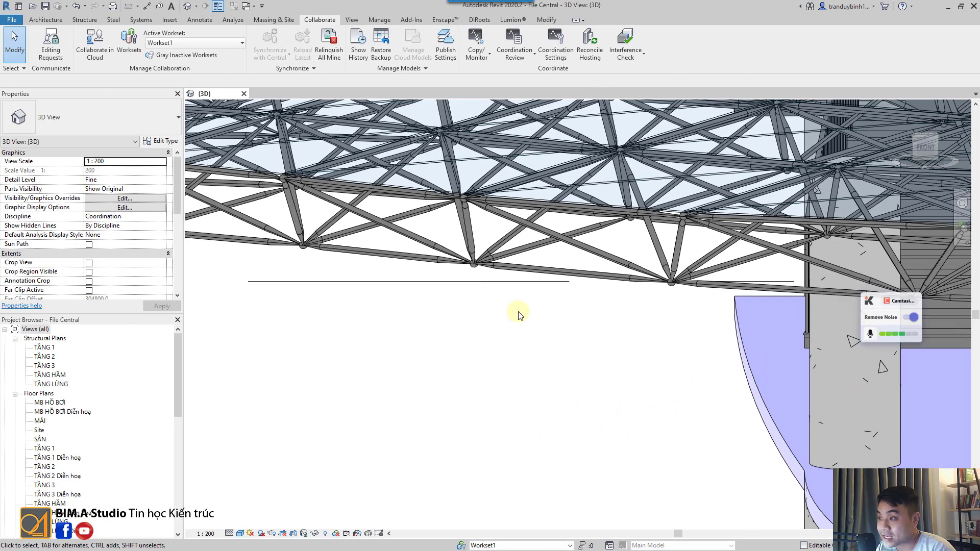
Check that a truss member and a Tấm lợp roof panel report SpaceTruss, then reopen the Worksets list
left_click(364, 258)
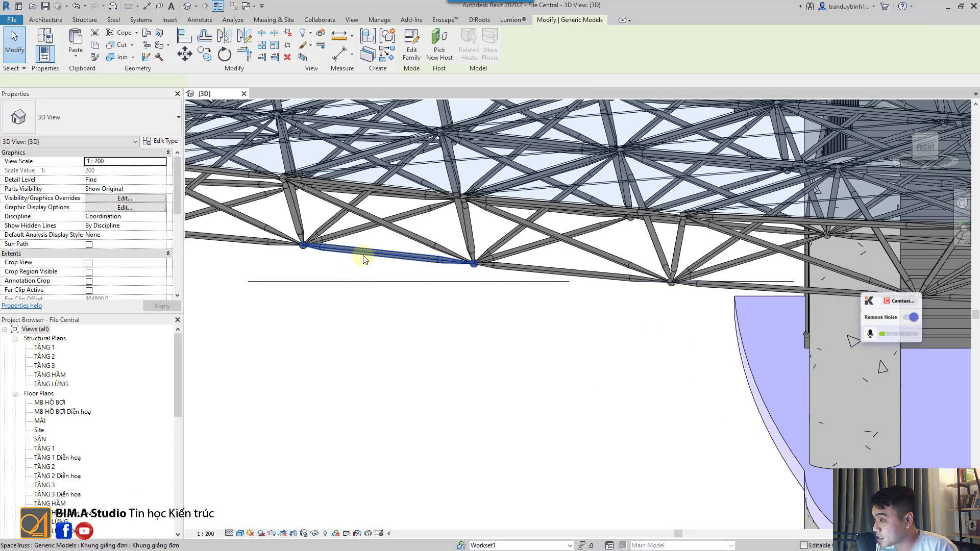
scroll(456, 357, "down", 3)
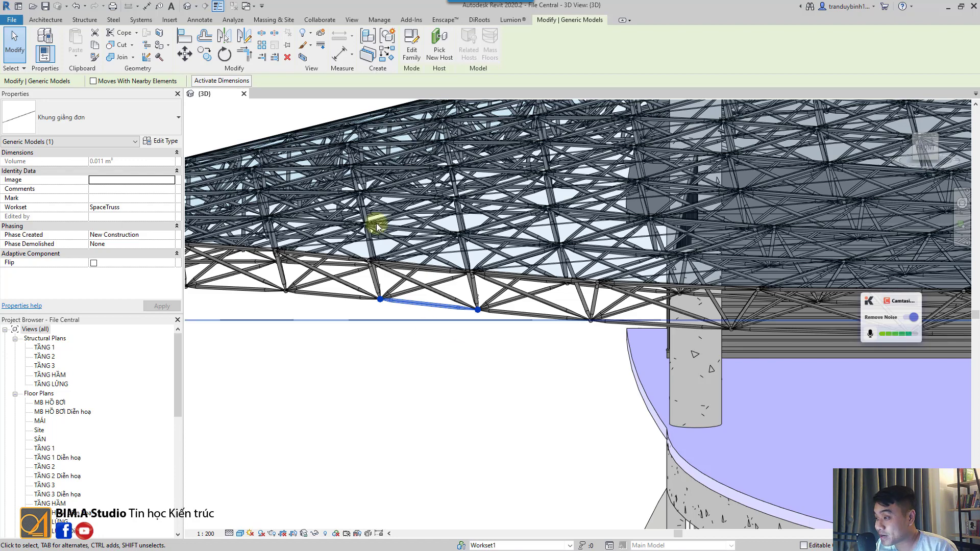
scroll(284, 247, "up", 3)
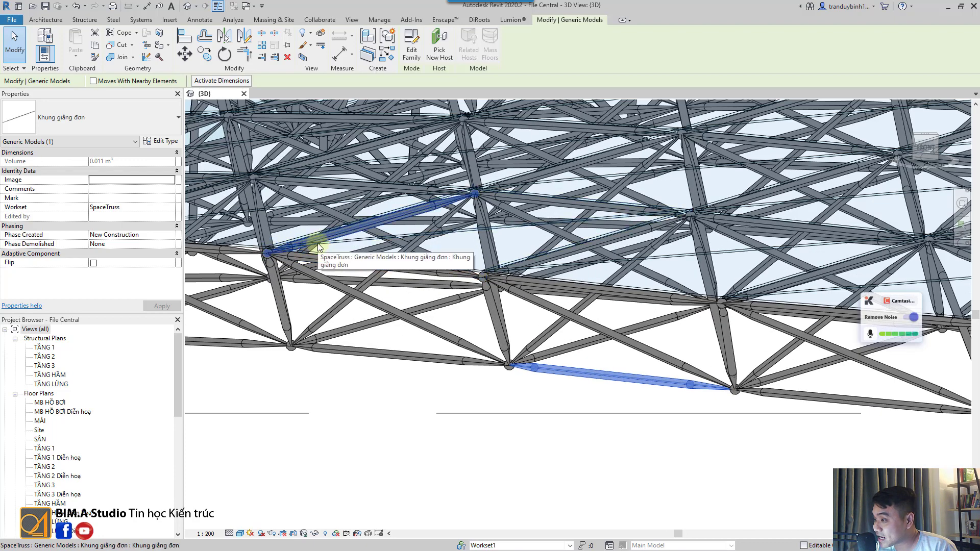
left_click(258, 232)
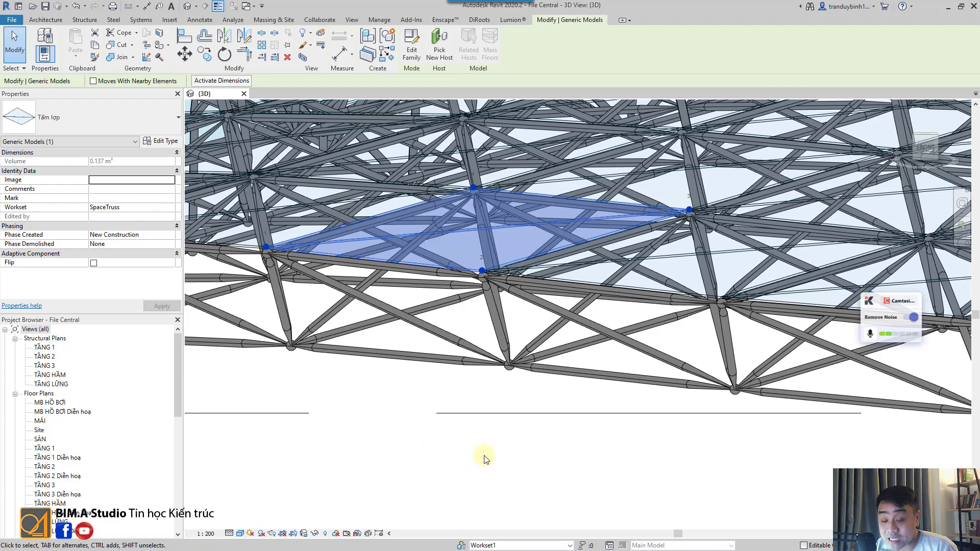
scroll(484, 458, "down", 2)
scroll(484, 458, "down", 3)
left_click(393, 224)
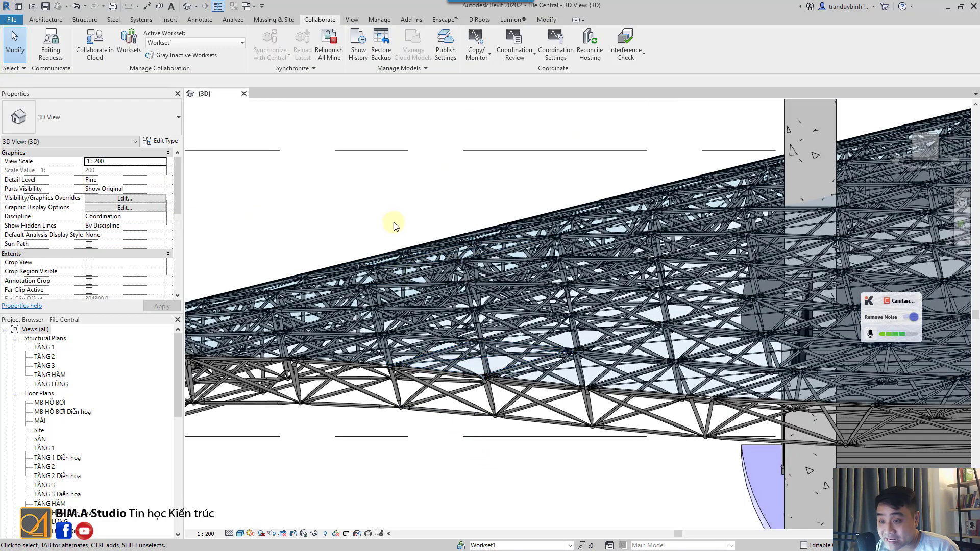
left_click(461, 546)
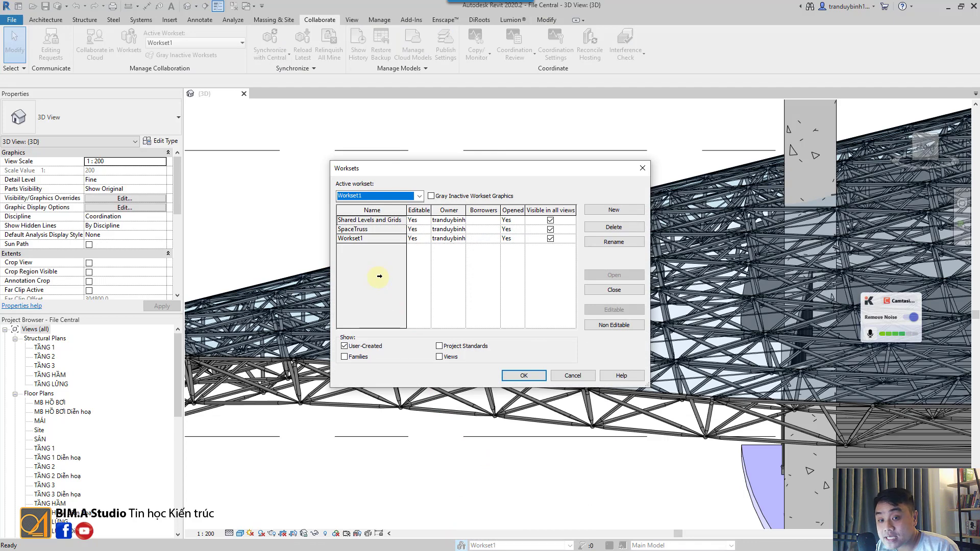
Close the SpaceTruss workset, hiding the space-frame roof from the 3D view
left_click(383, 231)
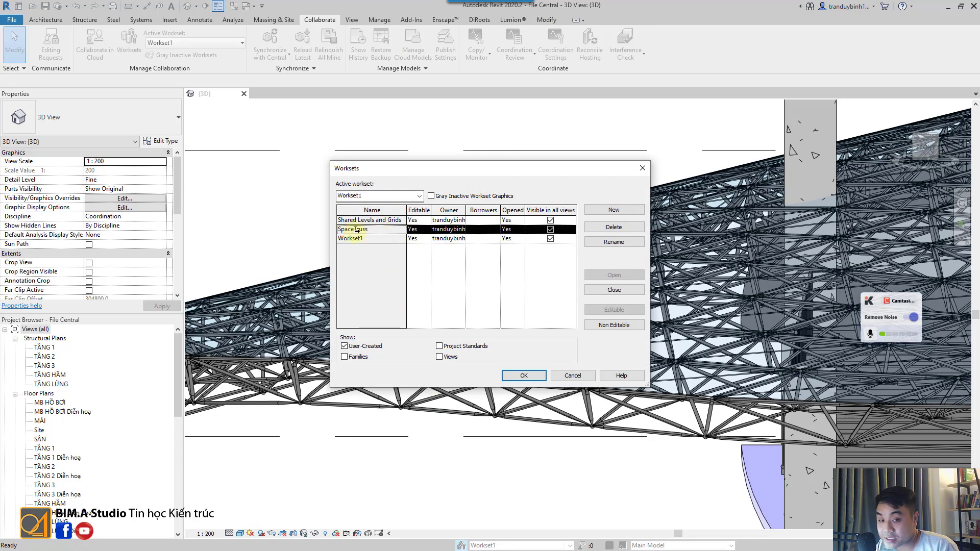
left_click(612, 290)
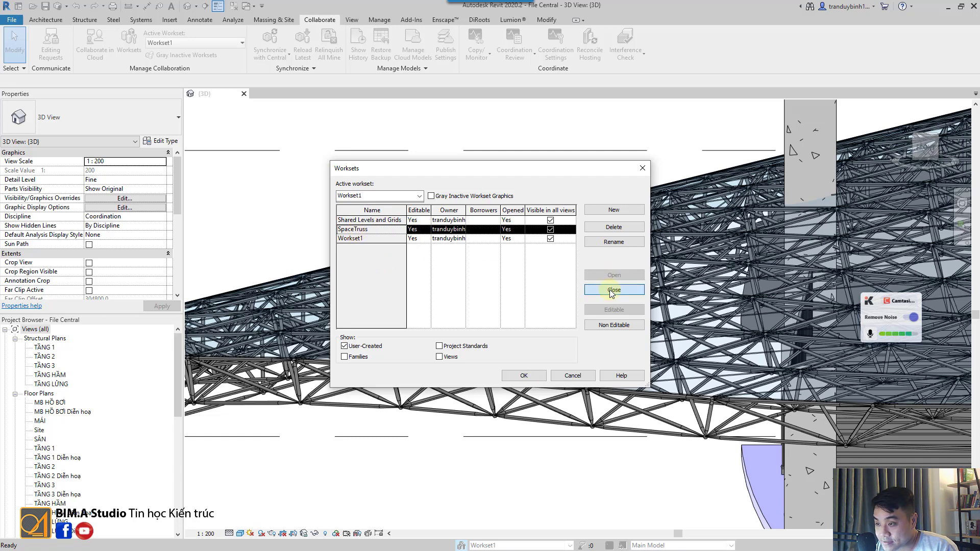
left_click(526, 375)
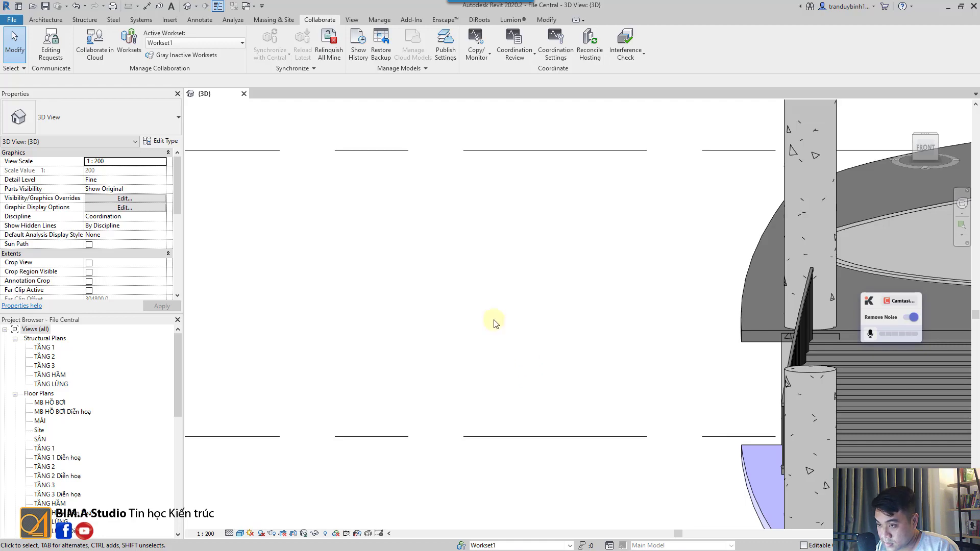
scroll(493, 323, "down", 5)
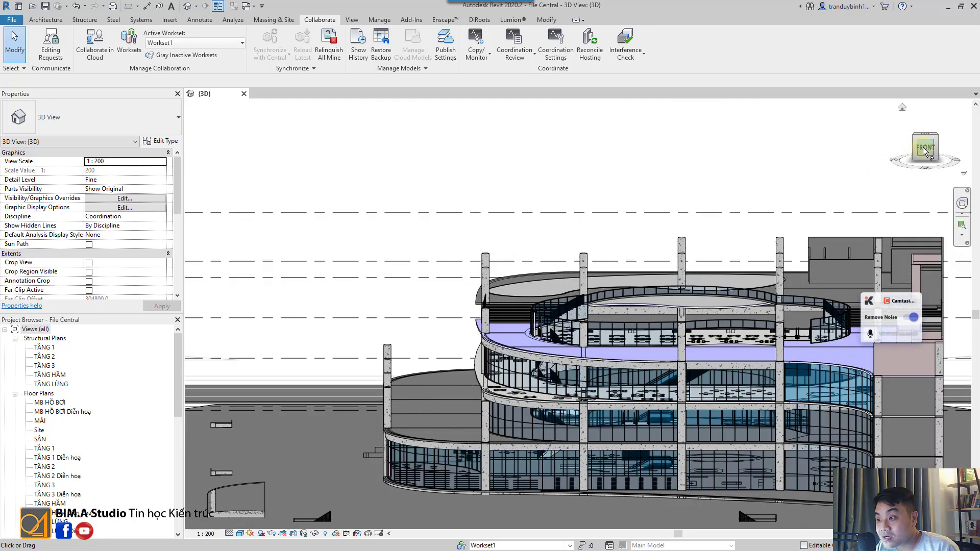
left_click_drag(897, 158, 262, 168)
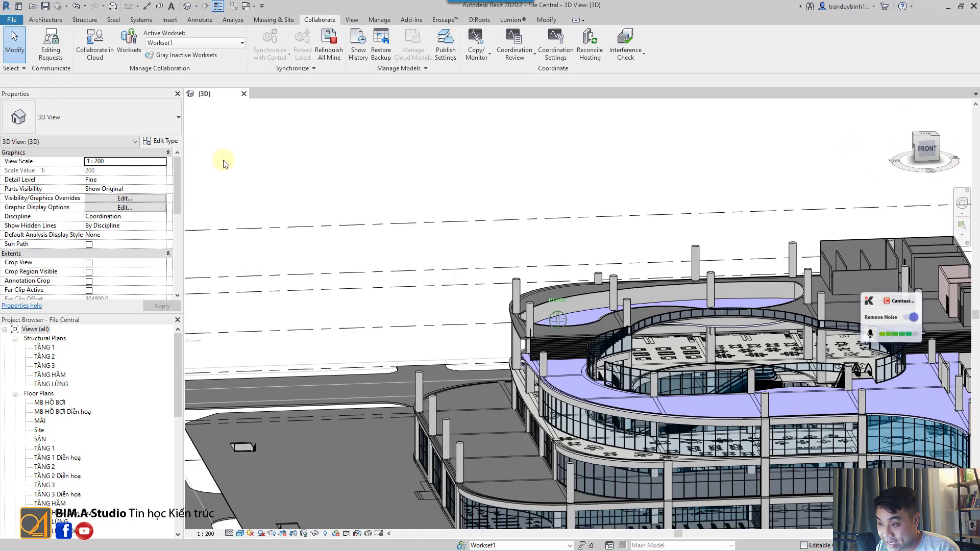
middle_click_drag(595, 280, 376, 190)
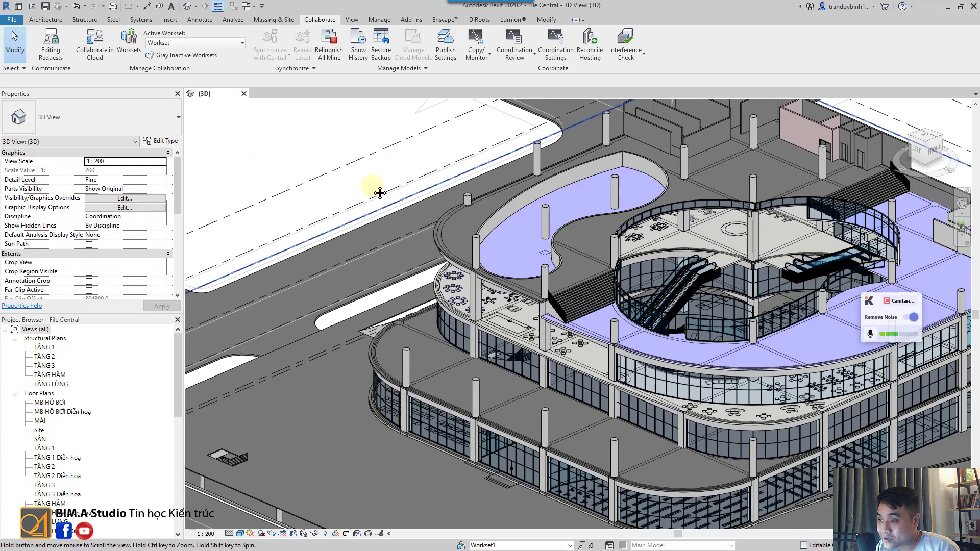
scroll(348, 294, "up", 2)
scroll(349, 294, "down", 2)
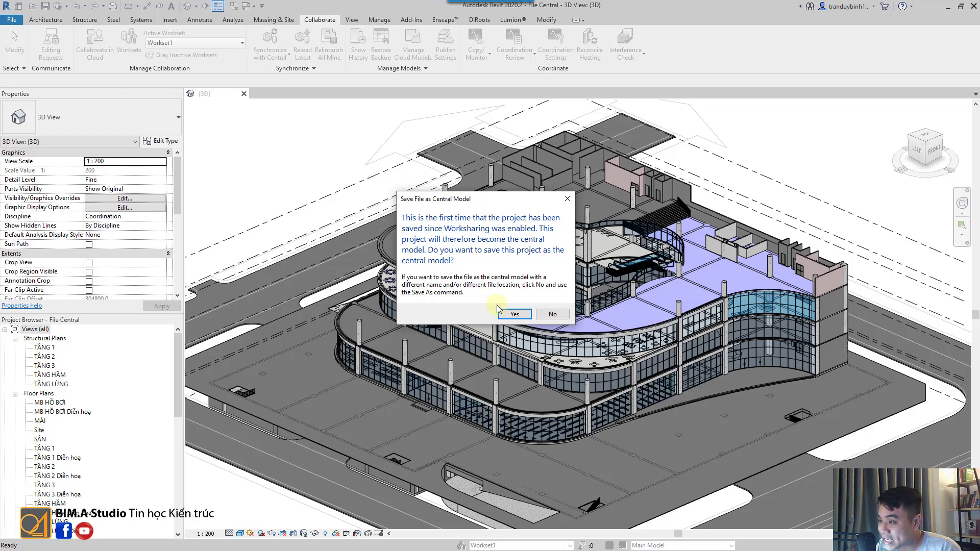
Save File Central as the central model and close it, returning to the Home screen
left_click(506, 316)
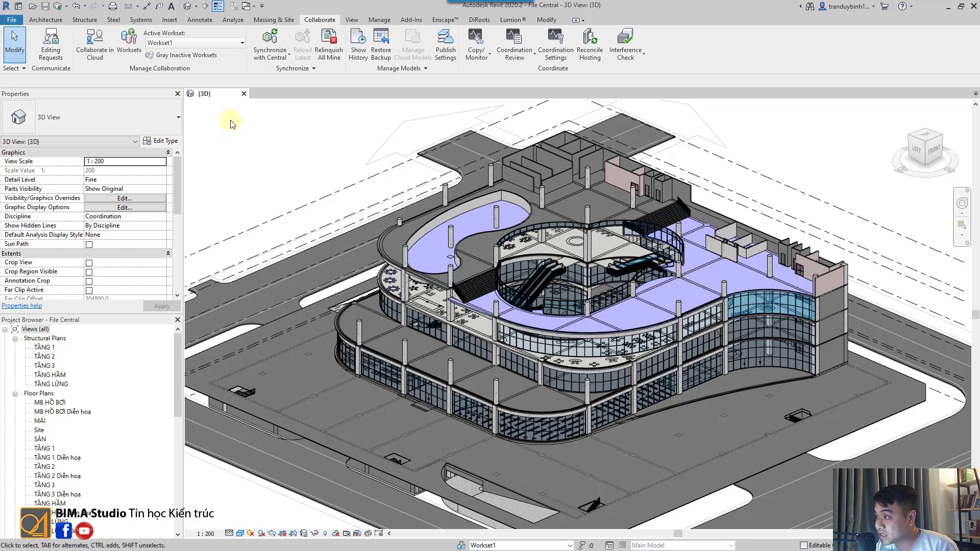
left_click(244, 95)
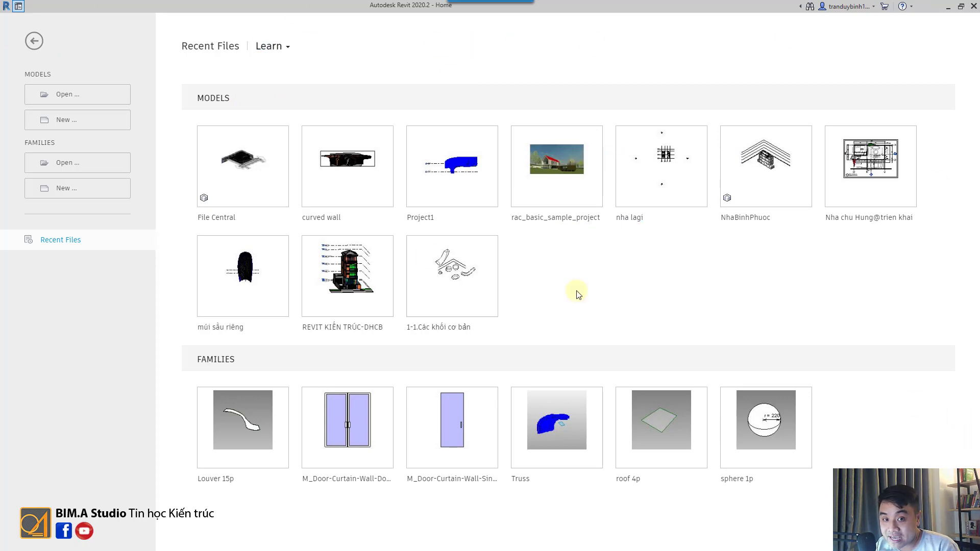
Open File Central as a new local copy with the SpaceTruss workset kept closed
left_click(77, 97)
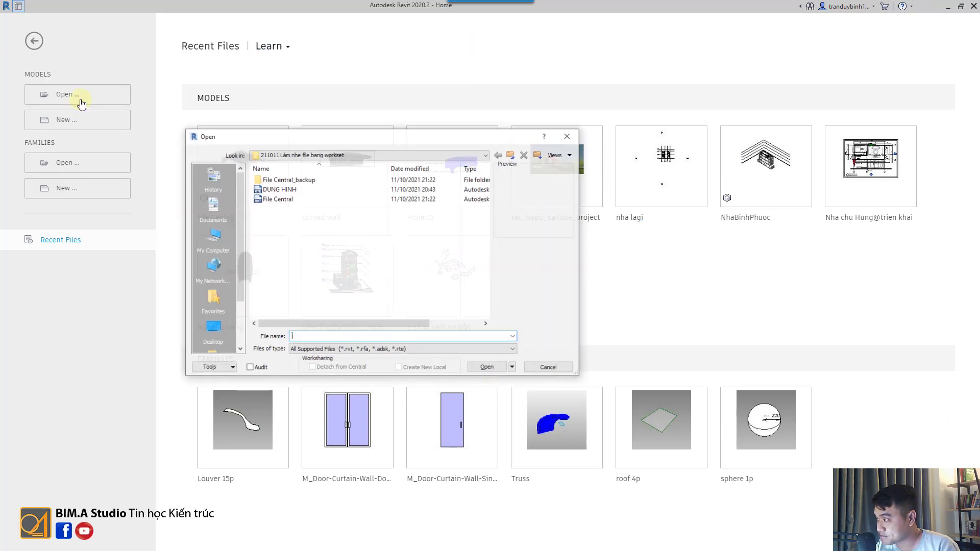
left_click(279, 199)
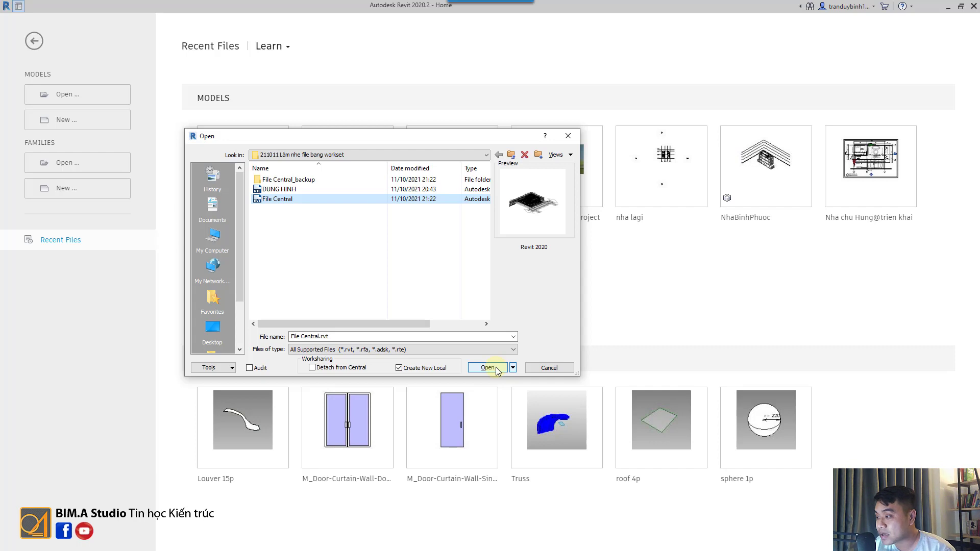
left_click(513, 368)
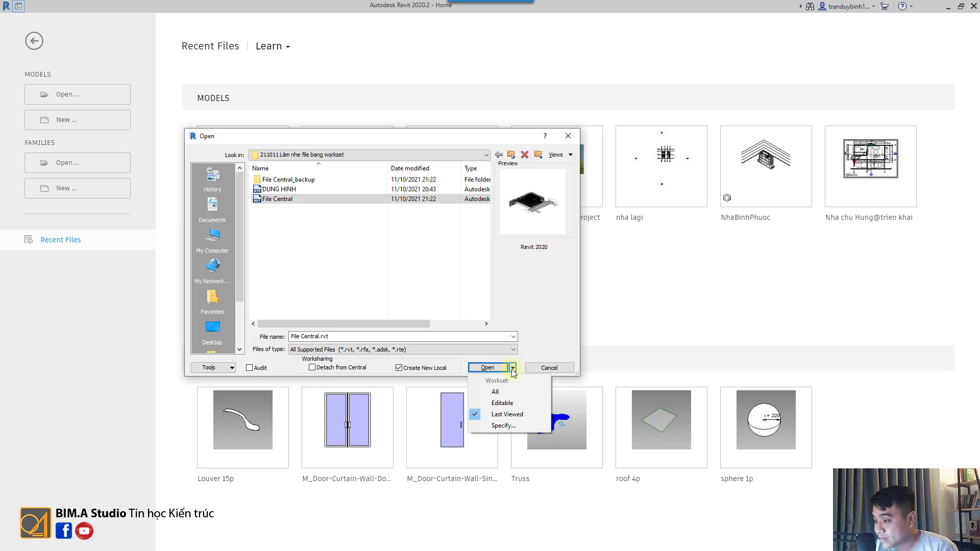
left_click(498, 426)
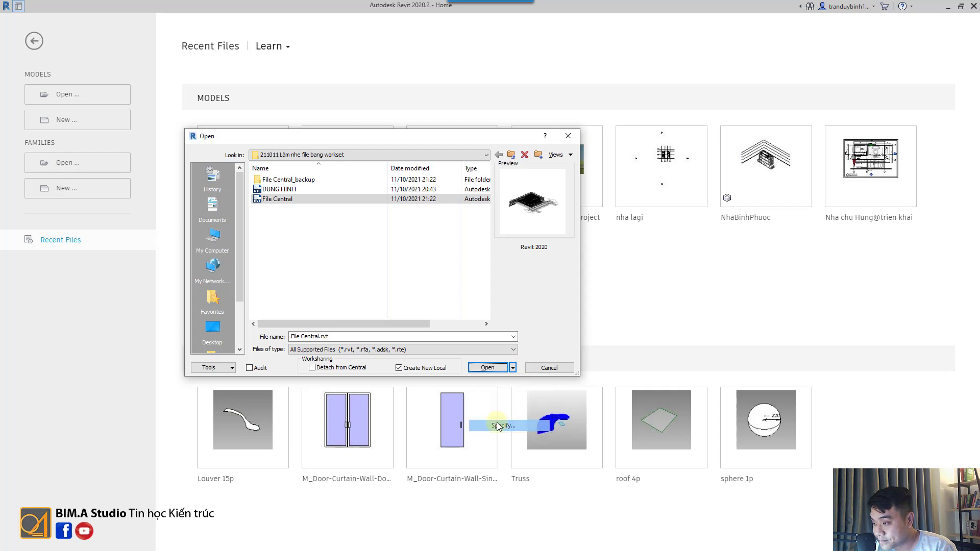
left_click(487, 368)
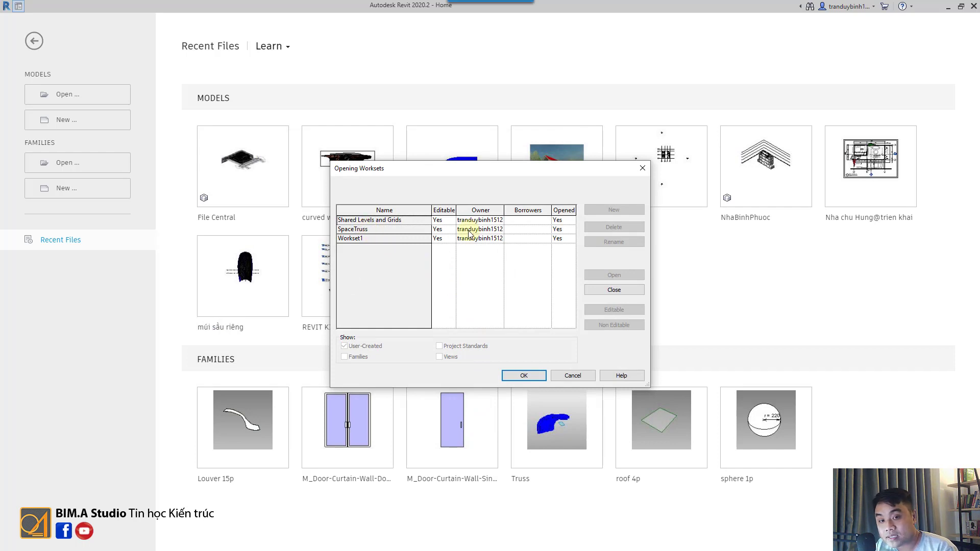
left_click(406, 229)
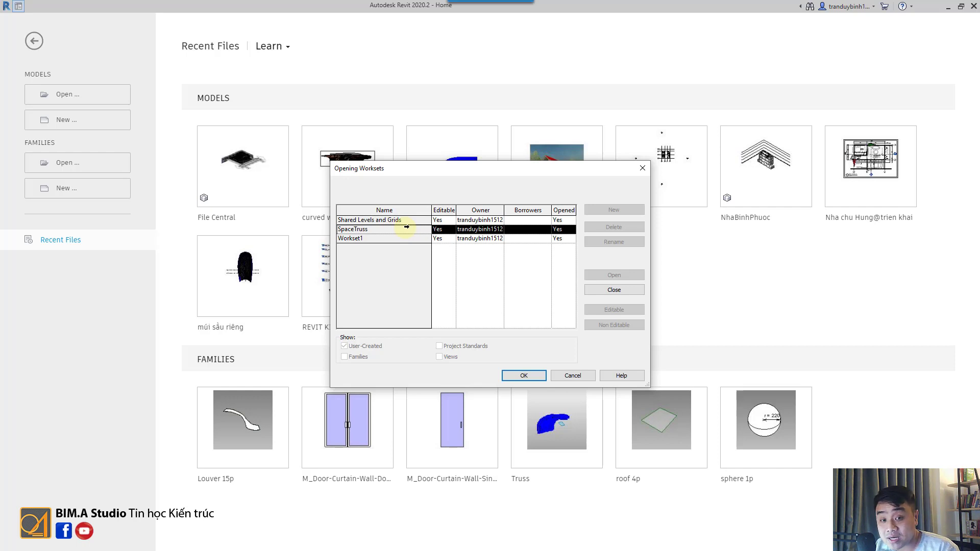
left_click(594, 290)
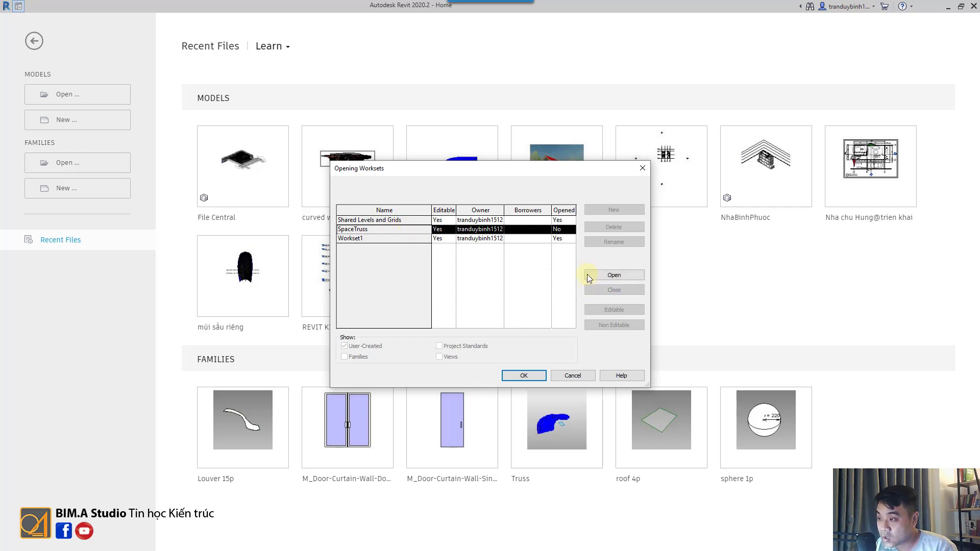
left_click(525, 376)
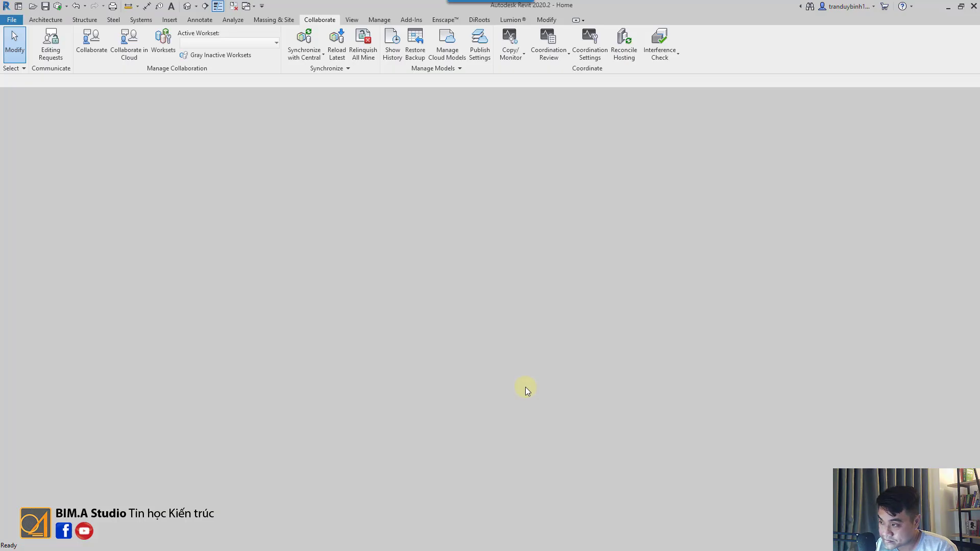
left_click(537, 301)
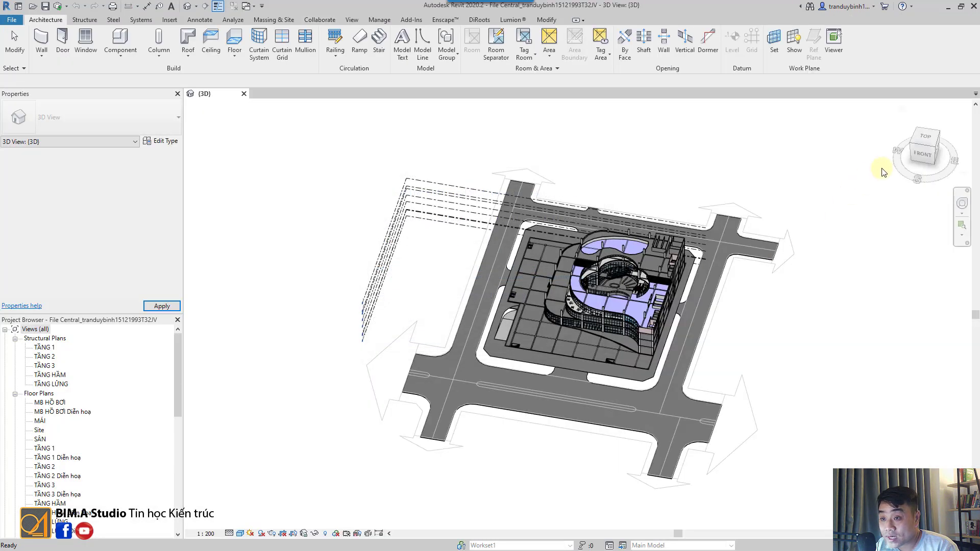
left_click(917, 149)
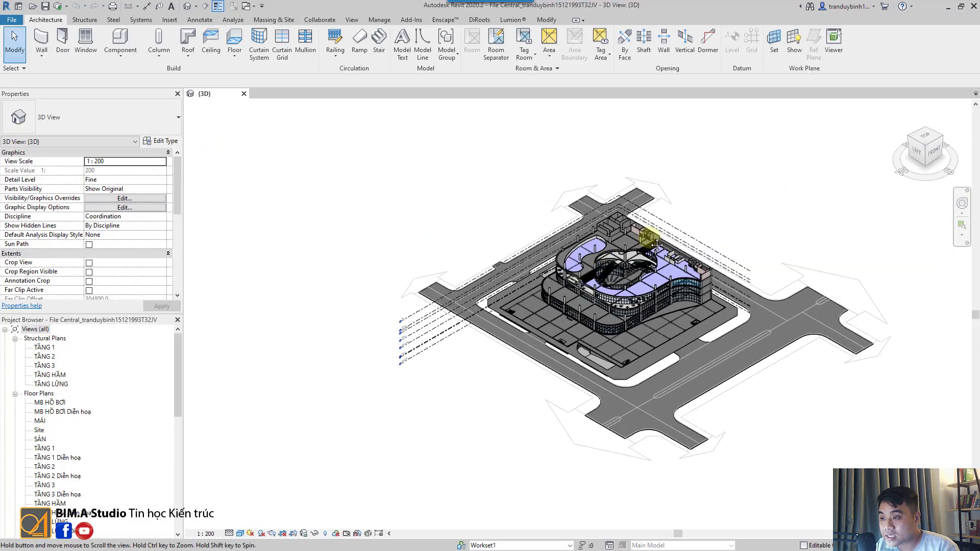
scroll(510, 306, "up", 2)
scroll(501, 319, "up", 3)
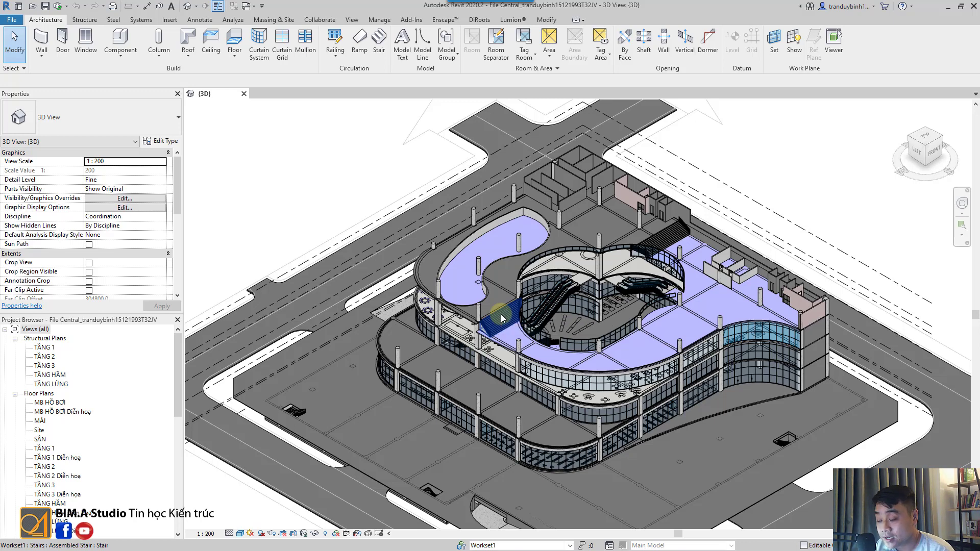
left_click(461, 545)
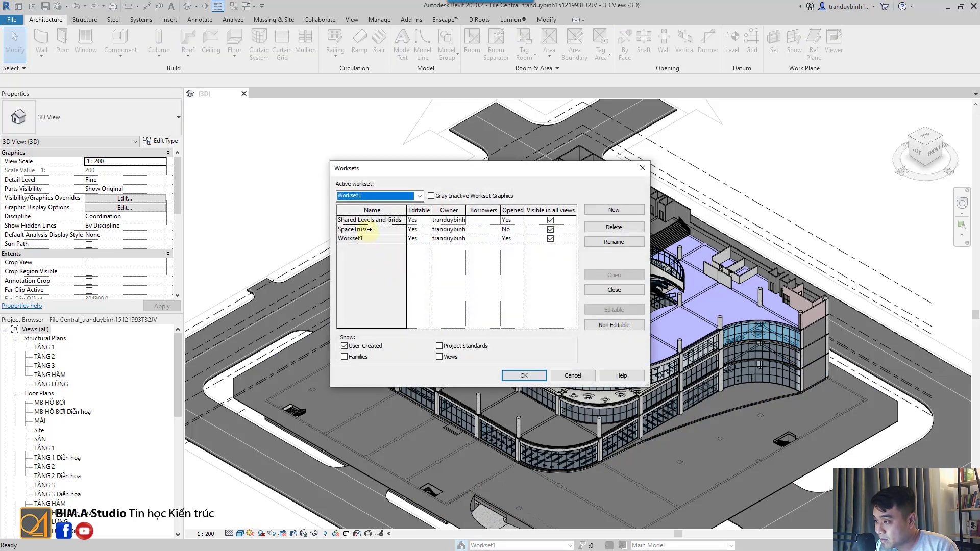
left_click(368, 230)
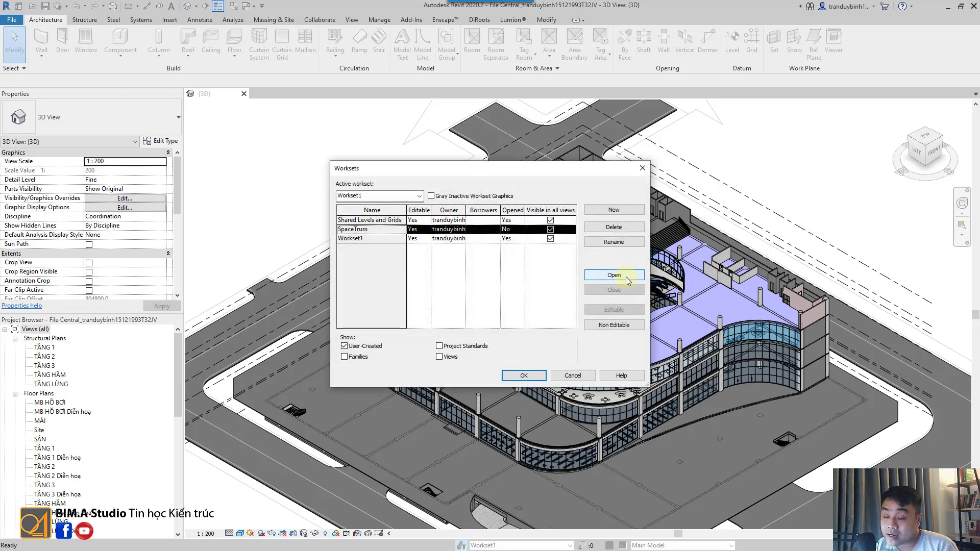
left_click(626, 276)
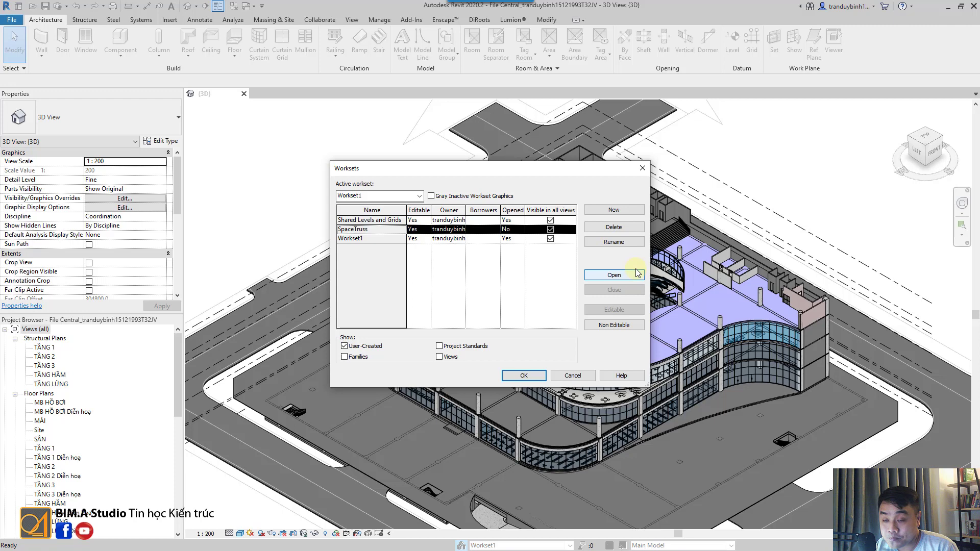
left_click(643, 168)
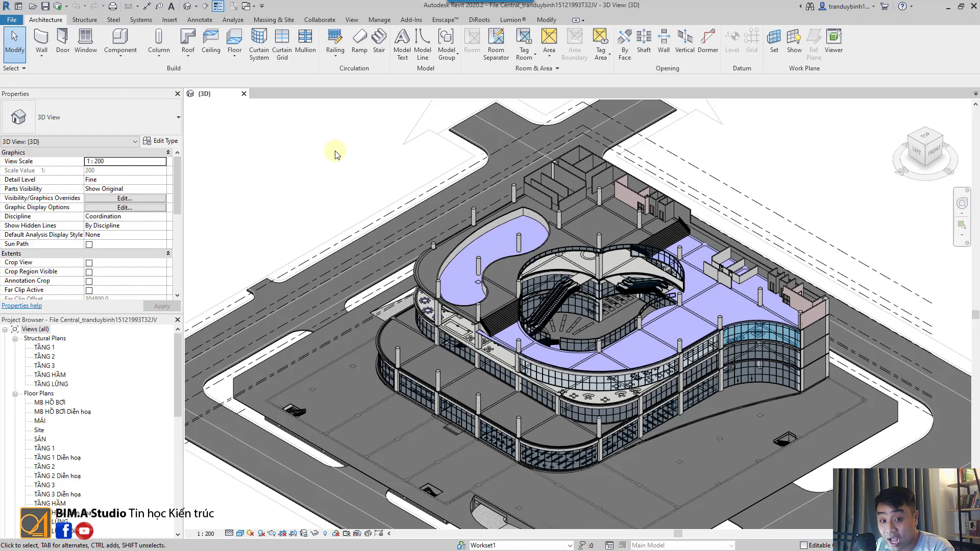
left_click(492, 545)
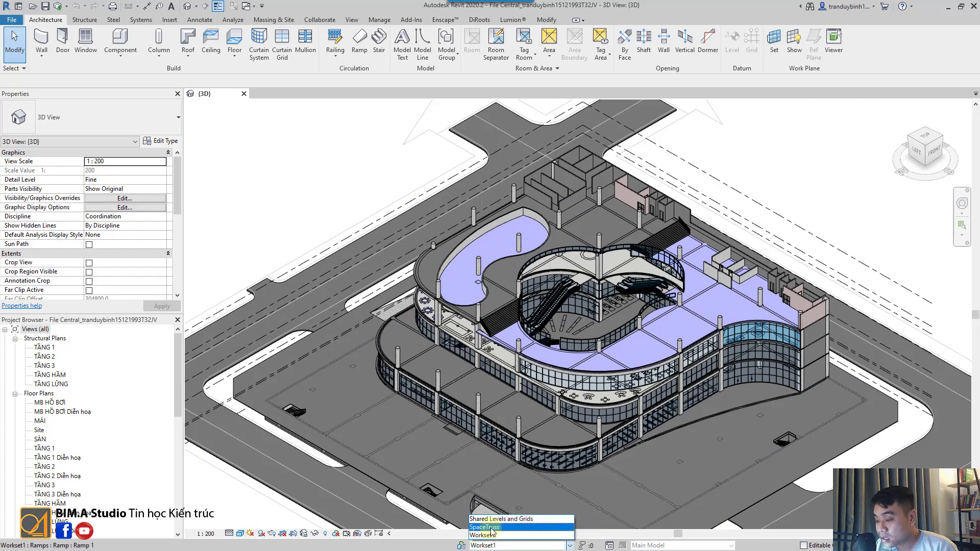
Make SpaceTruss the active workset and open it so the truss roof reappears
left_click(491, 529)
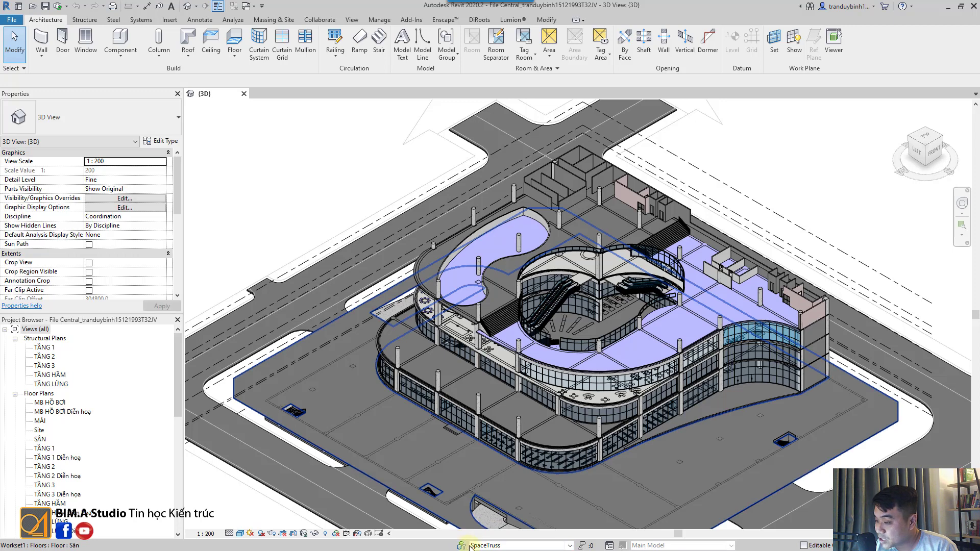
left_click(462, 545)
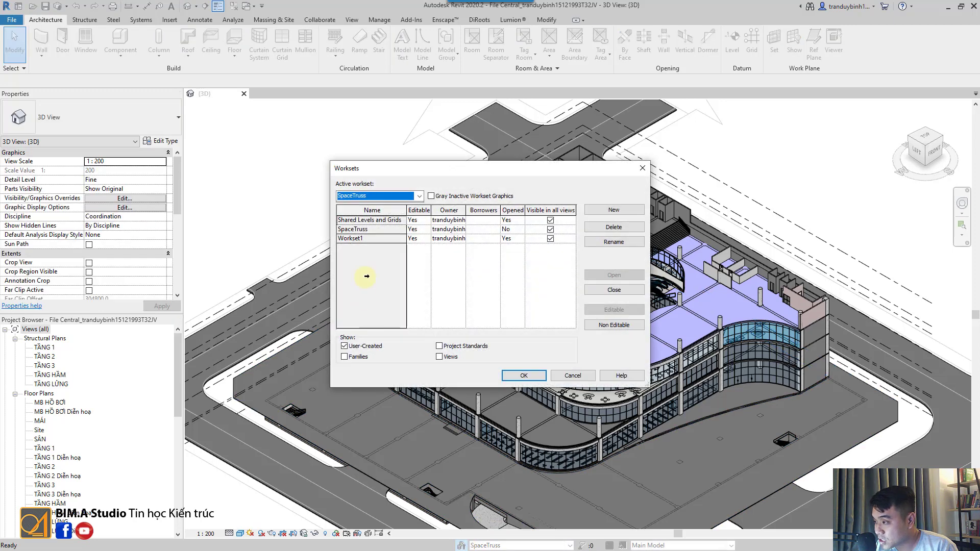
left_click(371, 229)
left_click(614, 276)
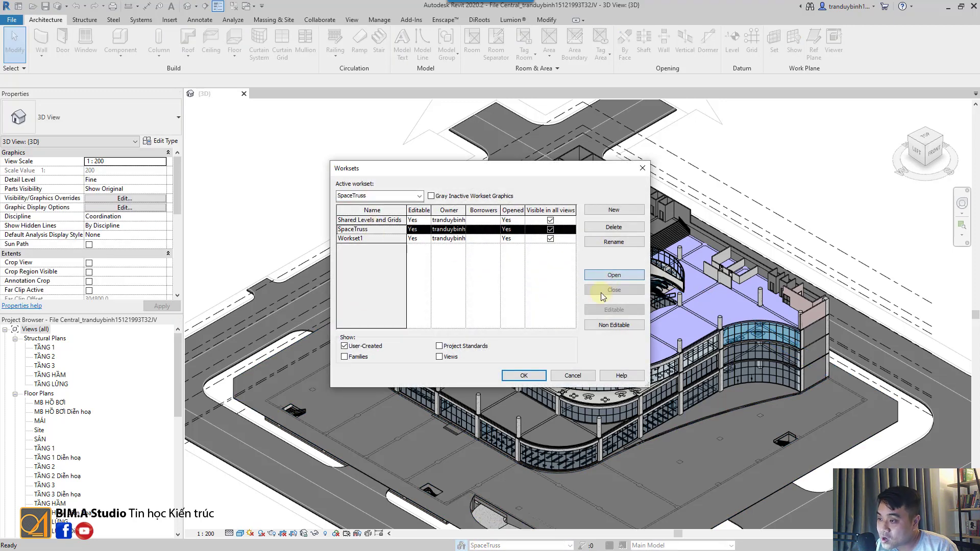
left_click(521, 377)
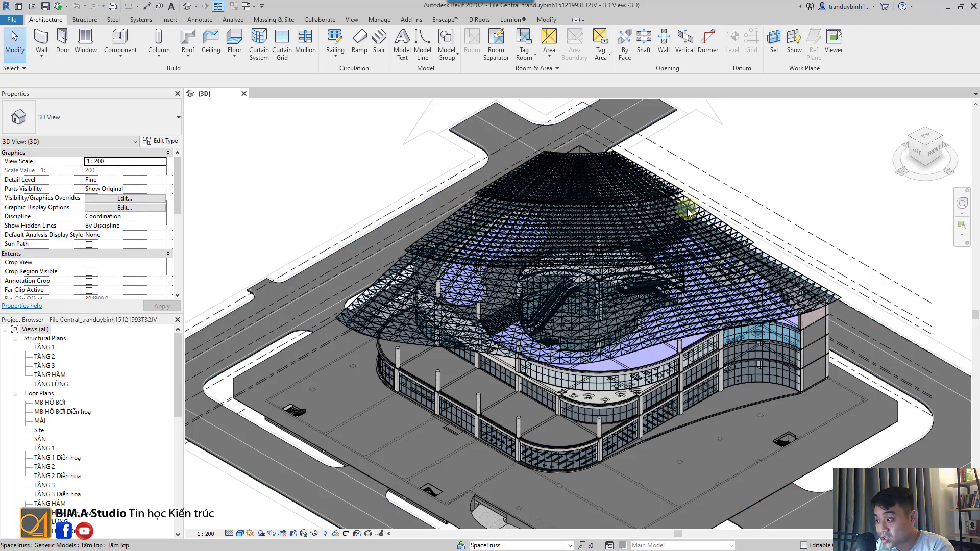
Close the SpaceTruss workset in the Worksets dialog to hide the roof truss
left_click(688, 211)
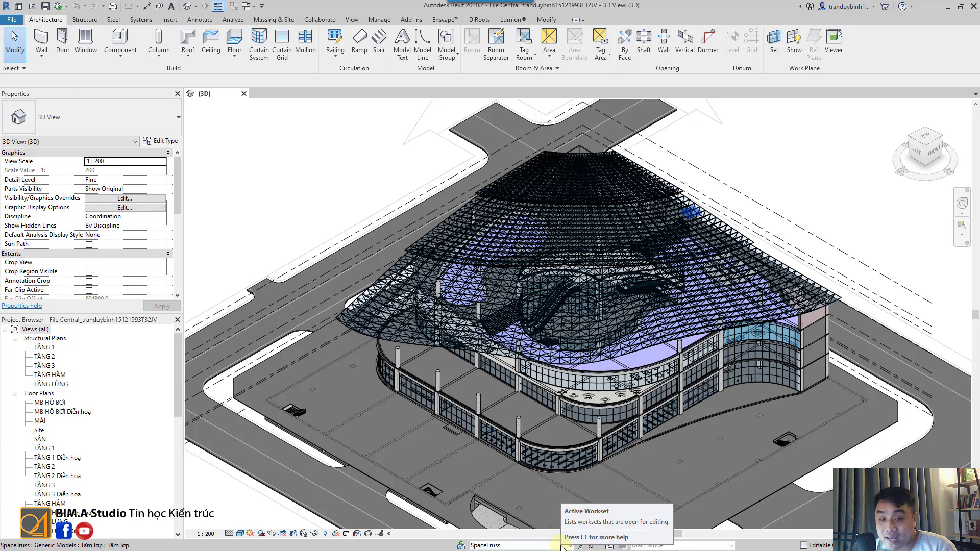
left_click(561, 545)
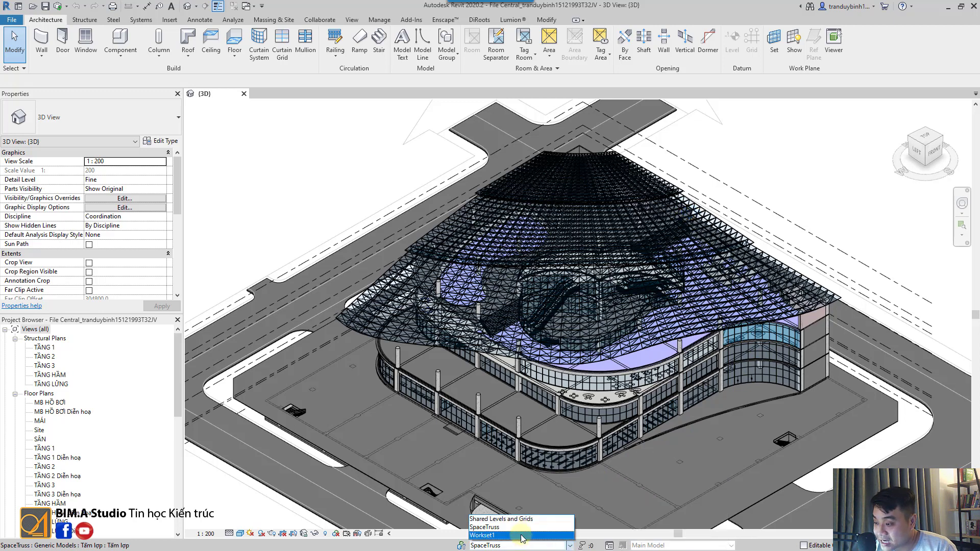
key("Escape")
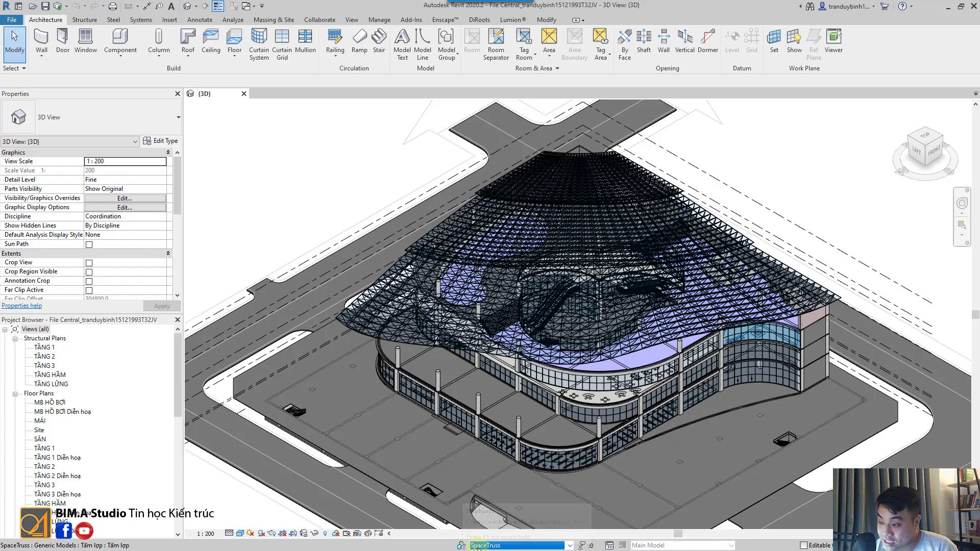
left_click(461, 545)
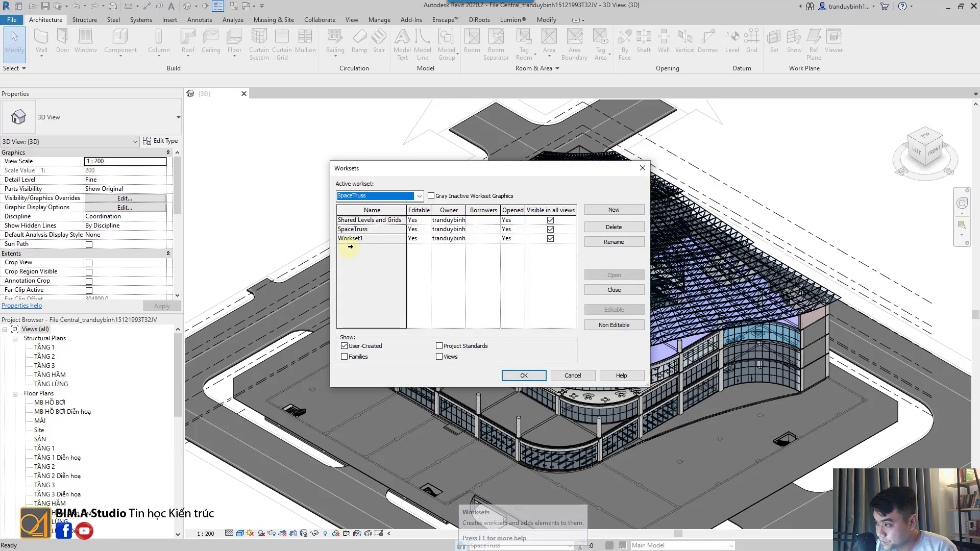
left_click(602, 290)
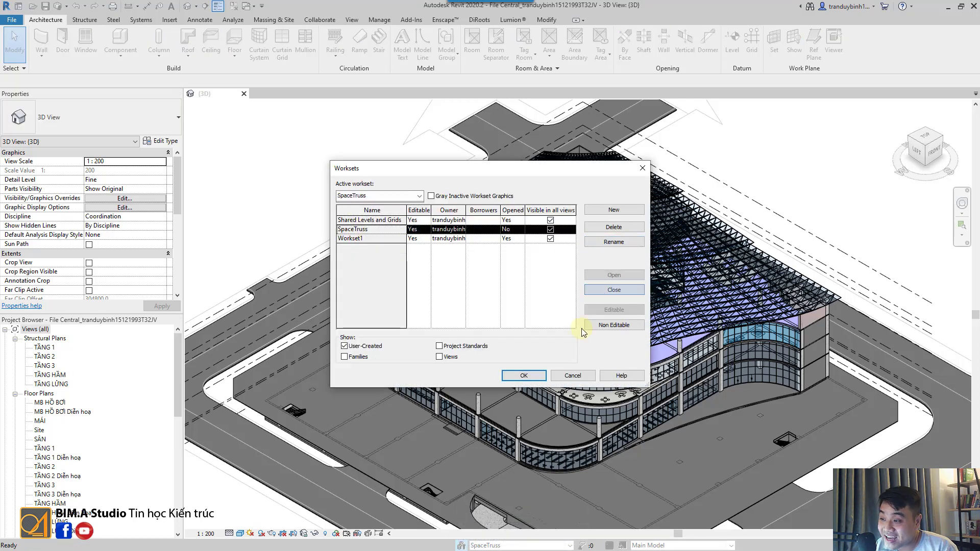
left_click(524, 376)
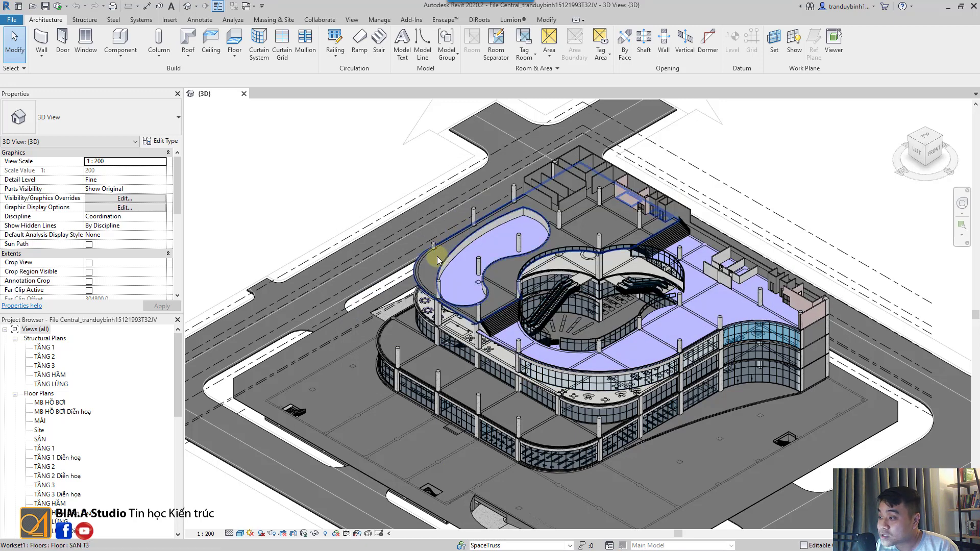
Select the SAN T3 floor, confirm its Workset is Workset1, then deselect it
left_click(438, 261)
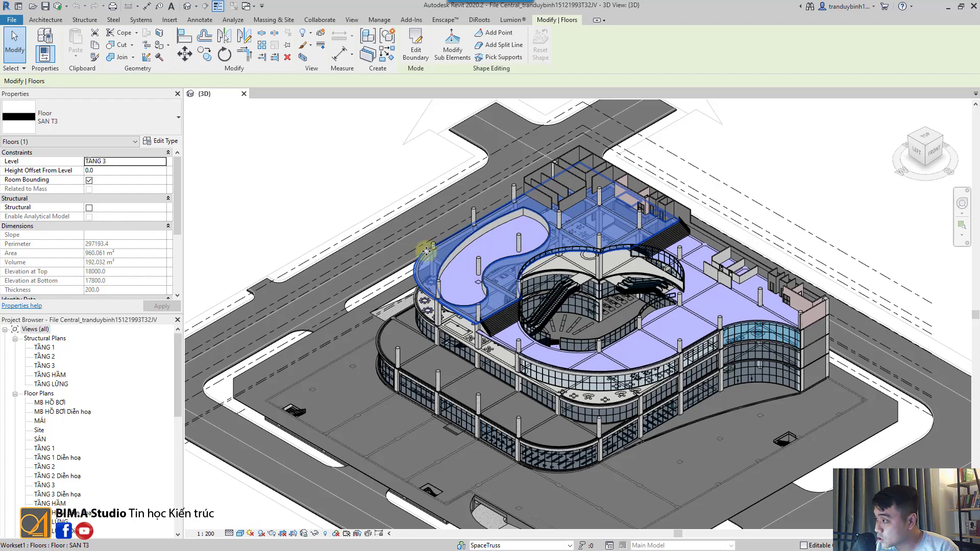
mouse_move(177, 200)
left_mouse_down()
mouse_move(176, 246)
mouse_move(161, 253)
left_mouse_up()
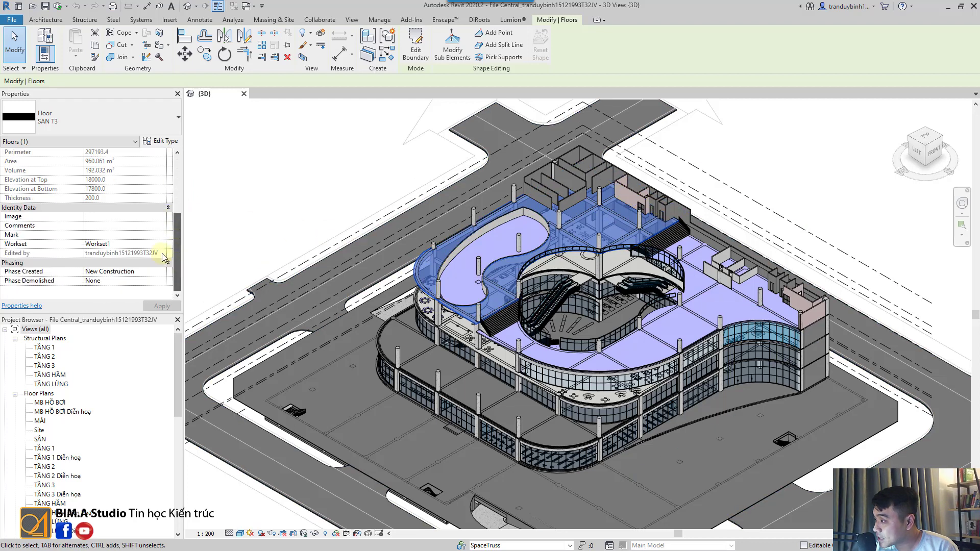
left_click(263, 207)
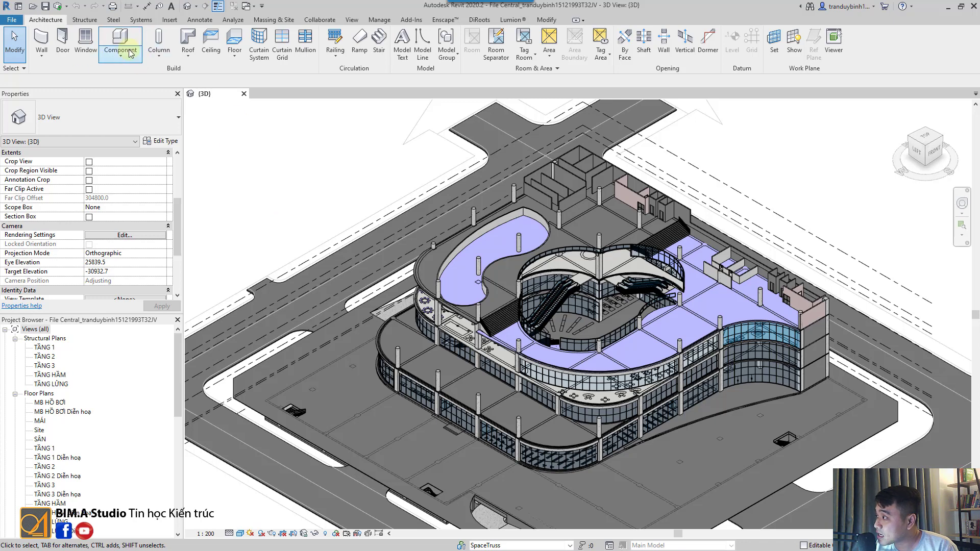
Synchronize with Central, keeping Save Local File checked
left_click(57, 8)
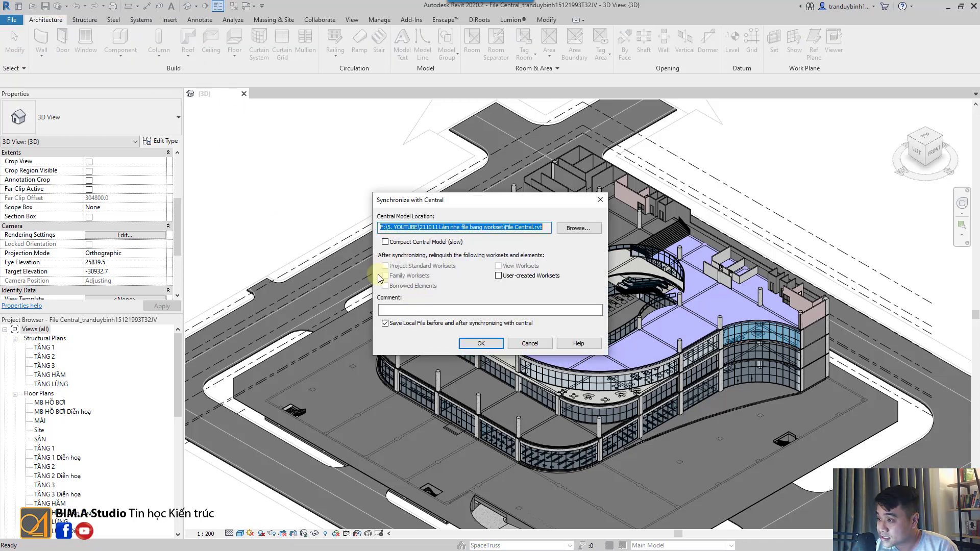
left_click(468, 339)
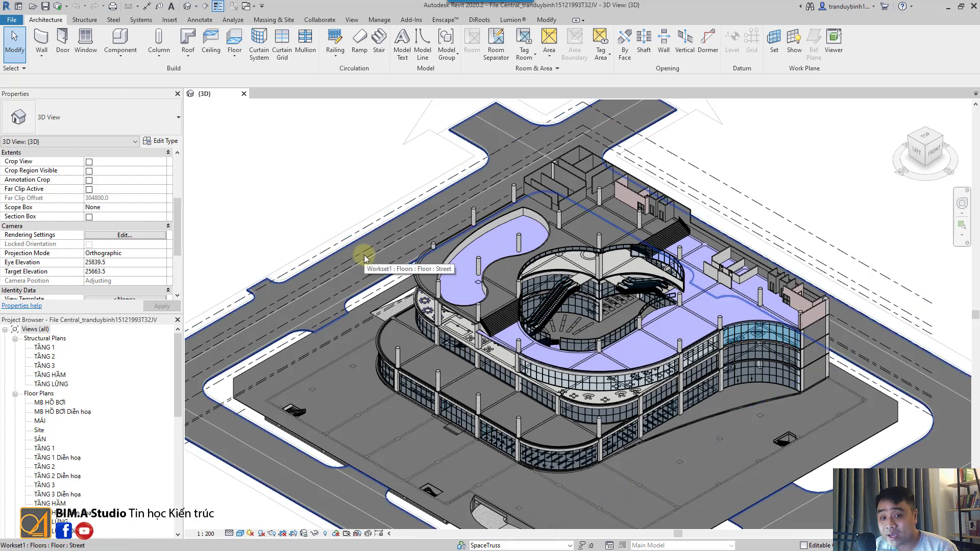
left_click_drag(919, 151, 879, 152)
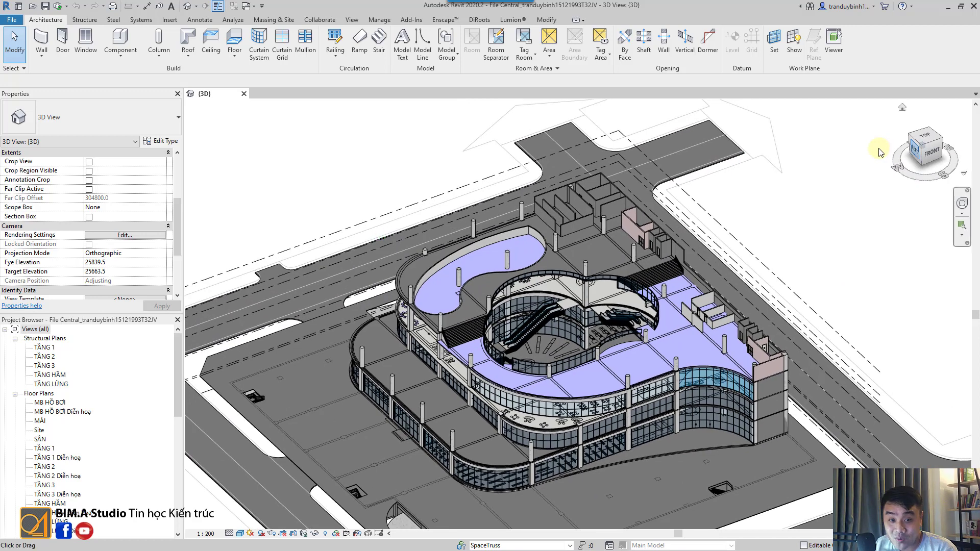